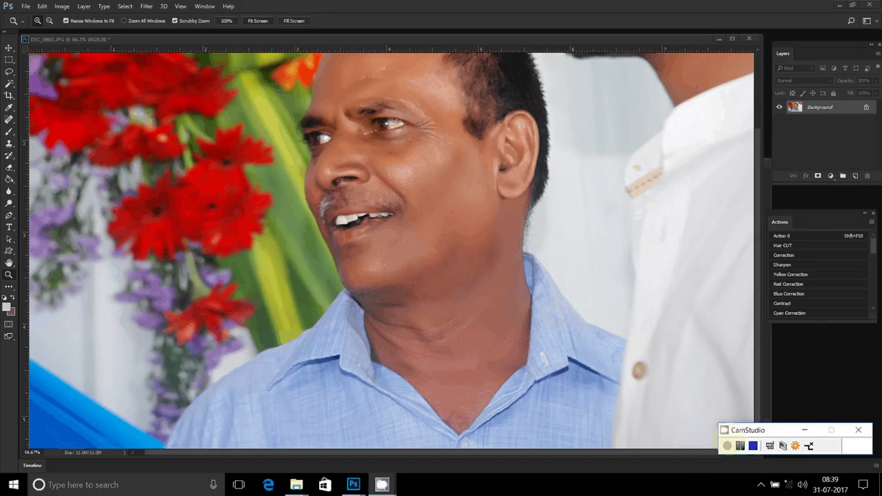
Resize the DSC_0803 portrait to 8 inches wide.
click(454, 207)
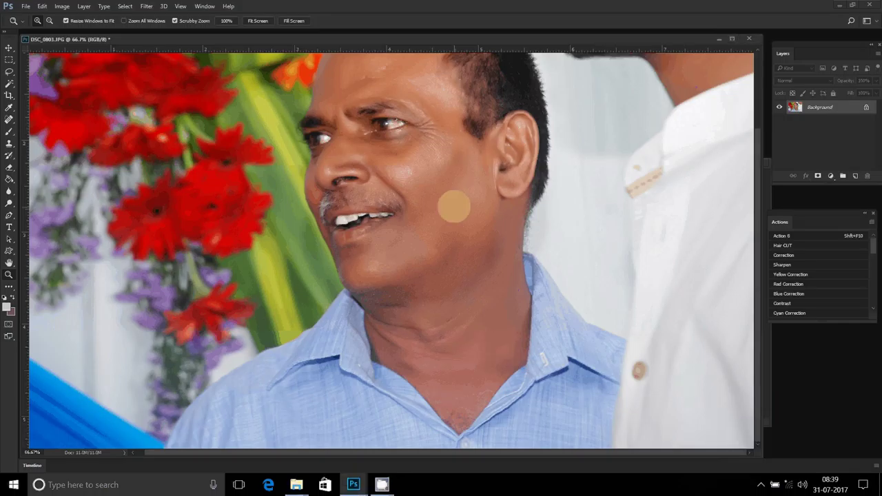
drag(439, 176, 102, 13)
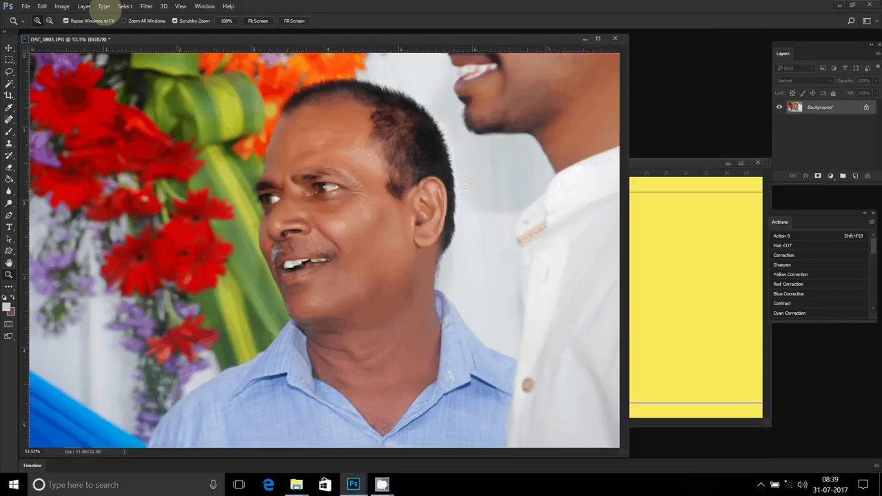
click(62, 6)
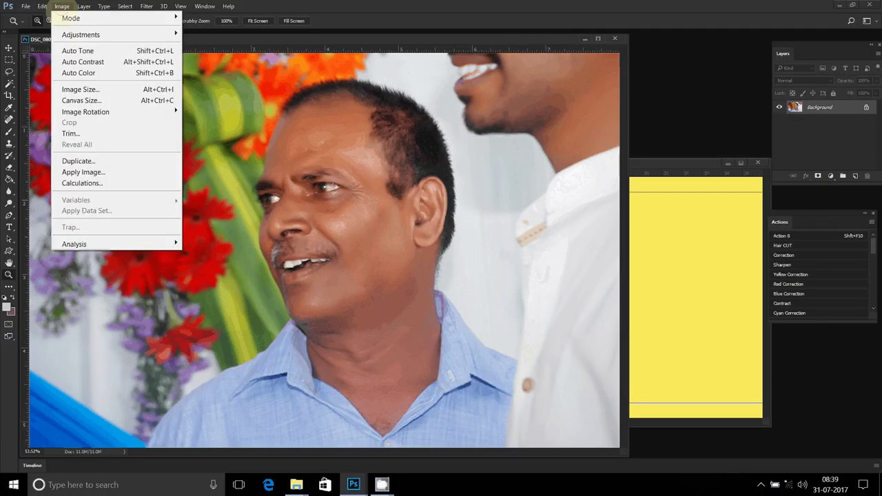
click(78, 89)
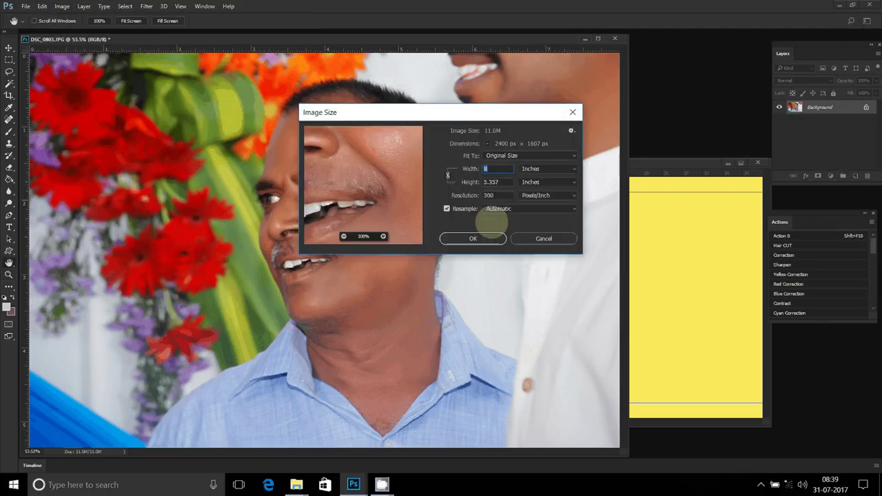
click(487, 239)
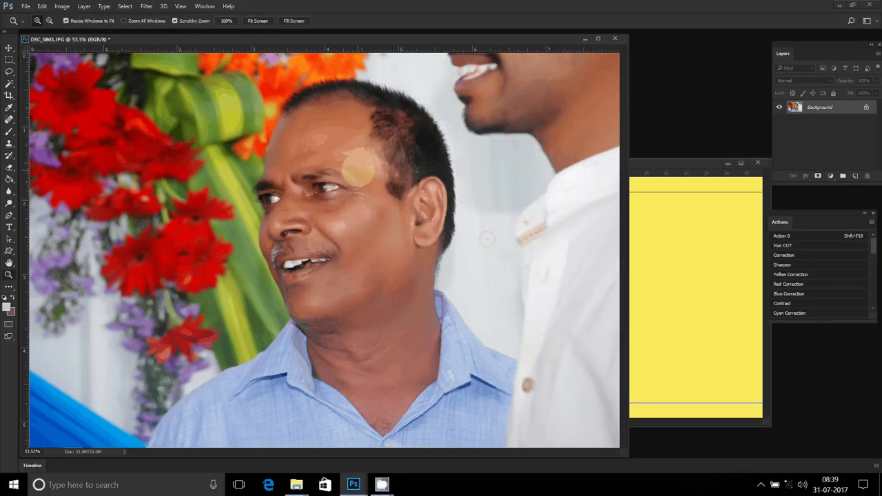
Copy the whole portrait and close the DSC_0803 document.
key(ctrl+a)
key(ctrl+f)
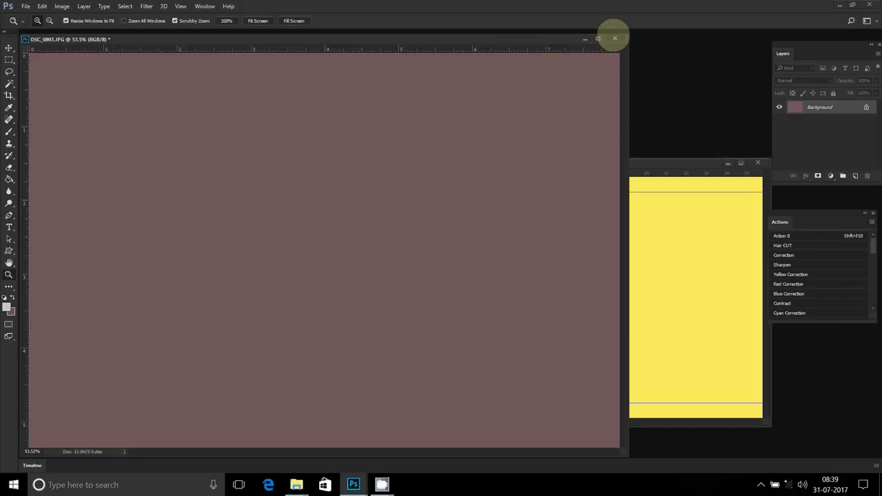
click(615, 38)
Discard the portrait's changes and paste it into the tilted frame's white interior.
key(n)
key(v)
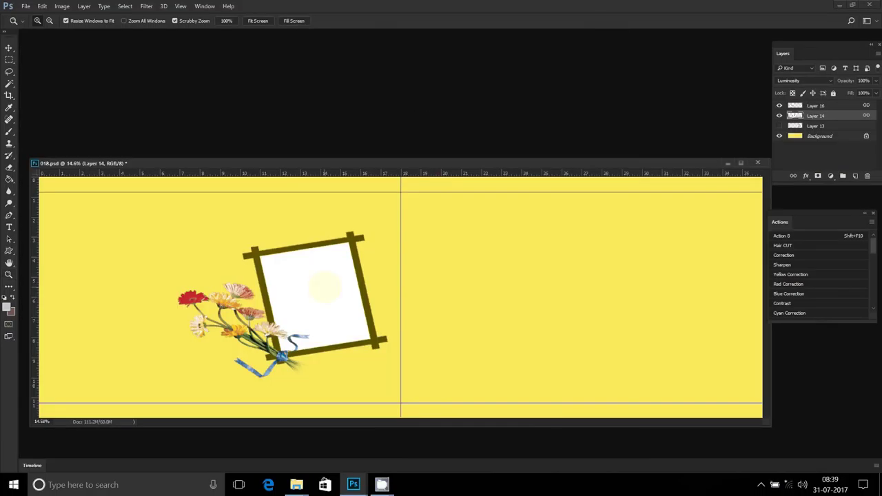
key(w)
click(321, 287)
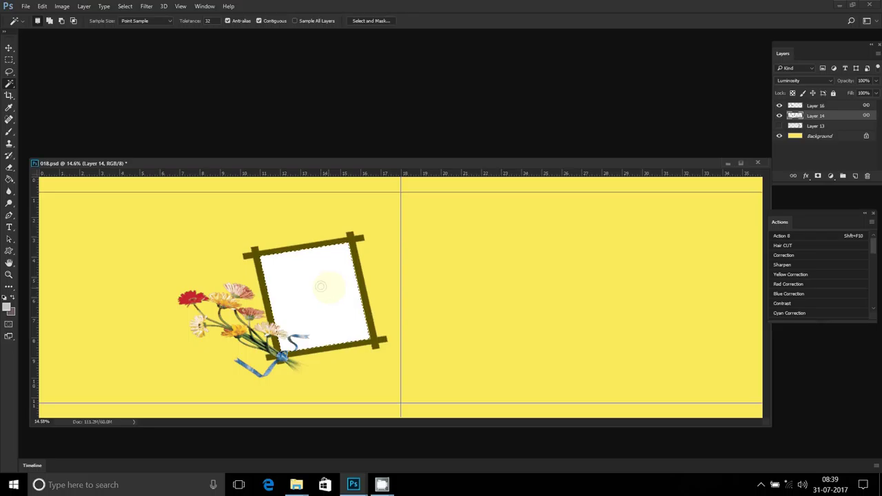
key(ctrl+alt+shift+v)
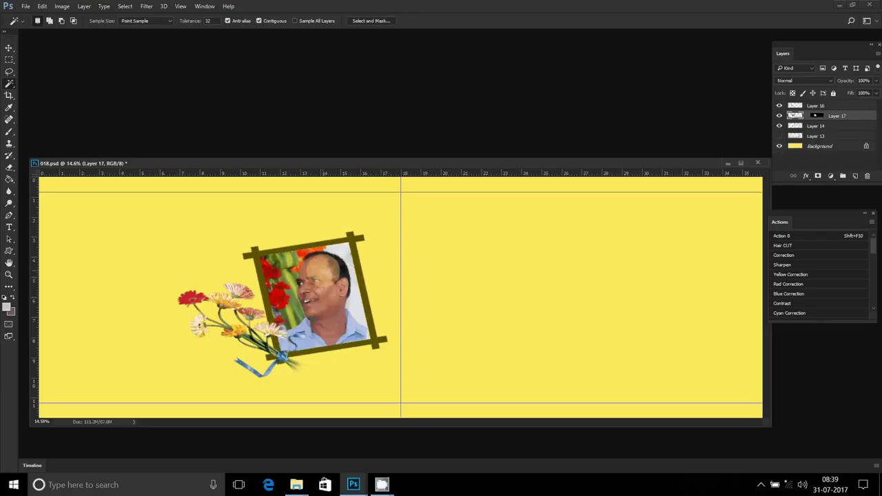
Enlarge the framed portrait to about 103% so it fills the opening.
key(v)
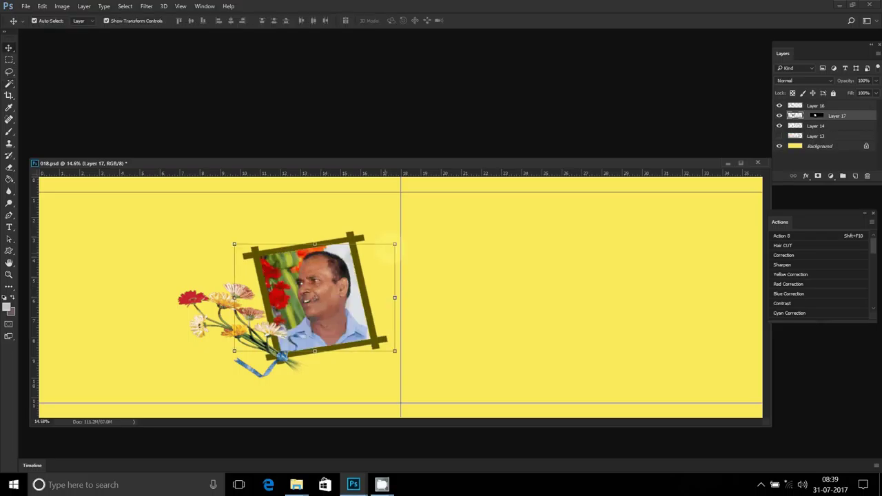
drag(394, 244, 398, 242)
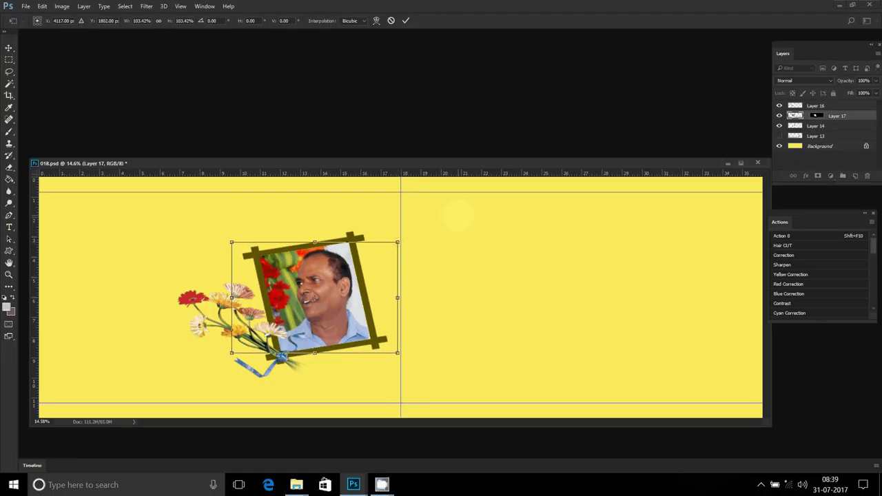
key(Return)
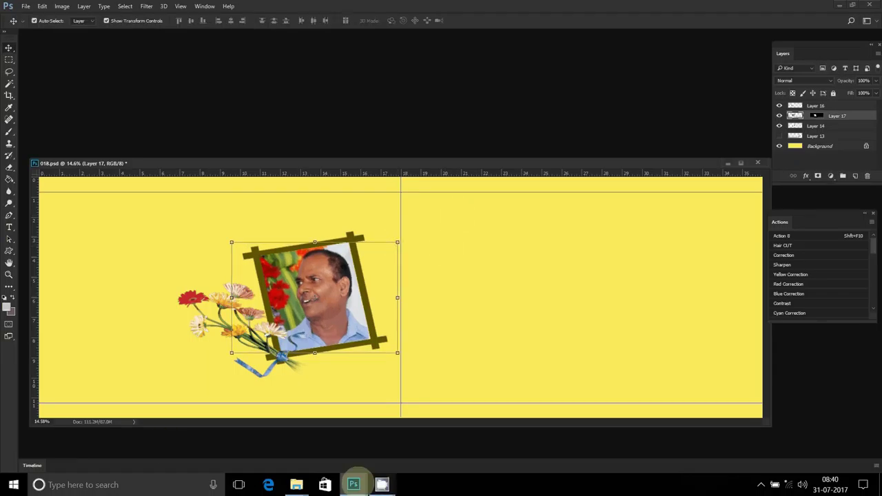
click(296, 484)
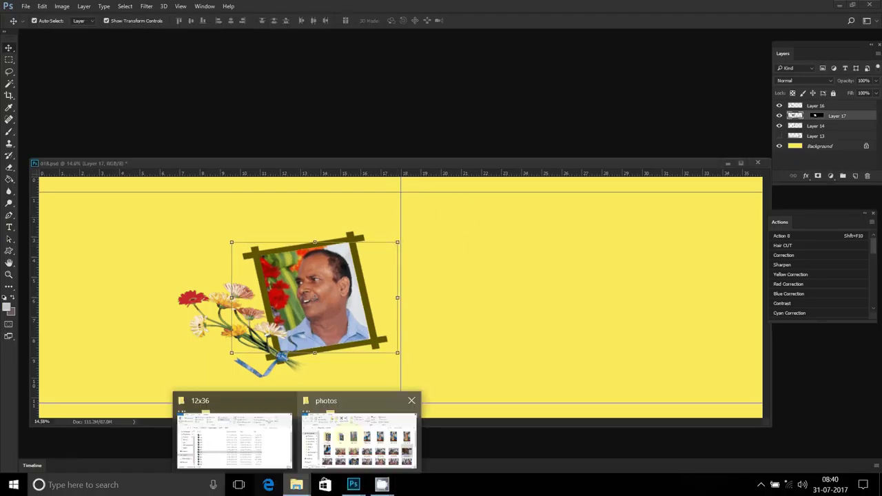
Remove DSC_0803 from the photos folder and open DSC_0789, 0791, 0795 and 0798 in Photoshop.
click(359, 435)
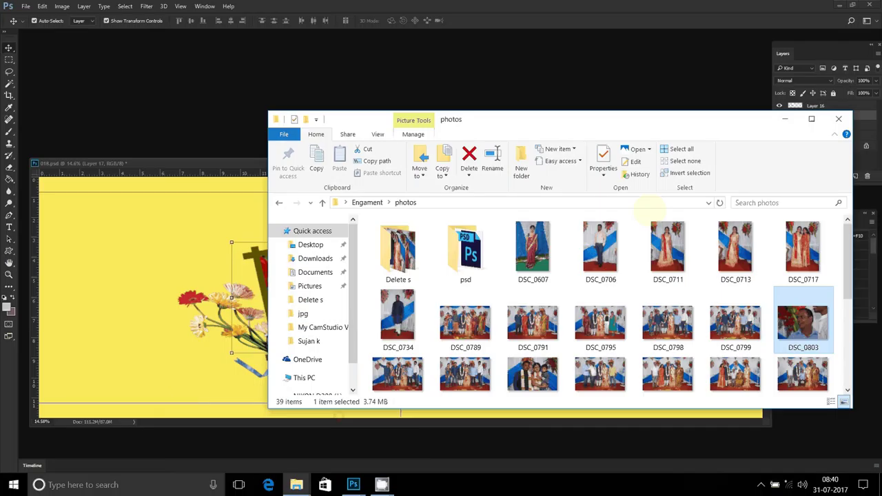
mouse_move(644, 204)
mouse_down()
mouse_move(669, 252)
mouse_move(398, 251)
mouse_up()
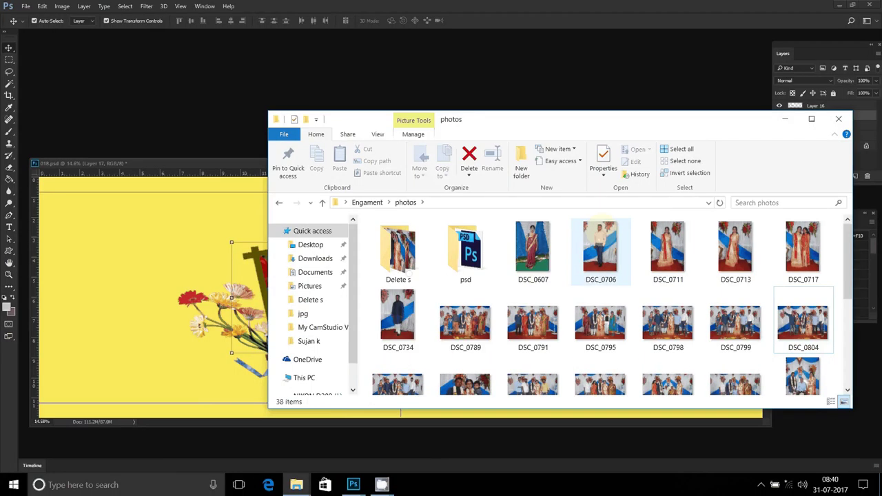
click(465, 321)
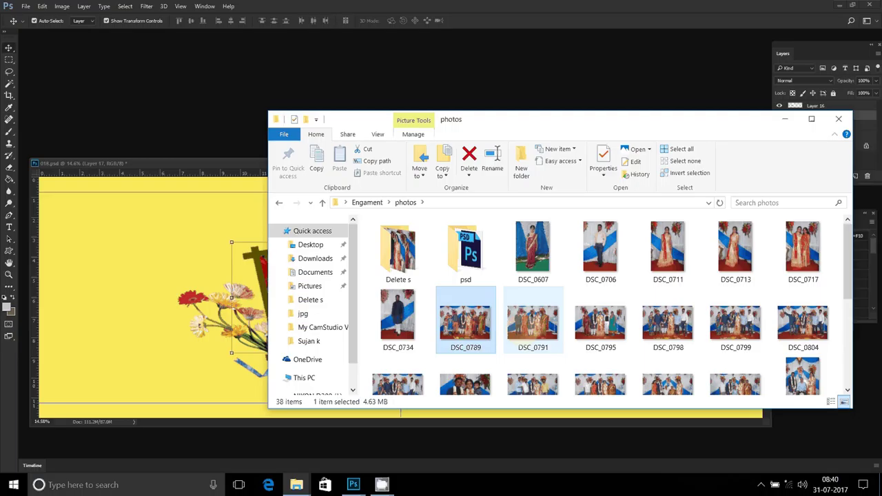
ctrl+click(533, 321)
ctrl+click(601, 321)
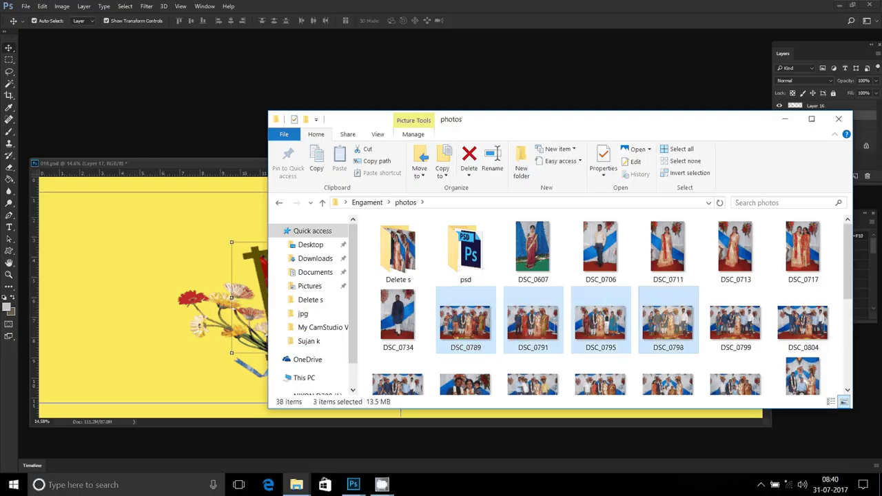
ctrl+click(669, 320)
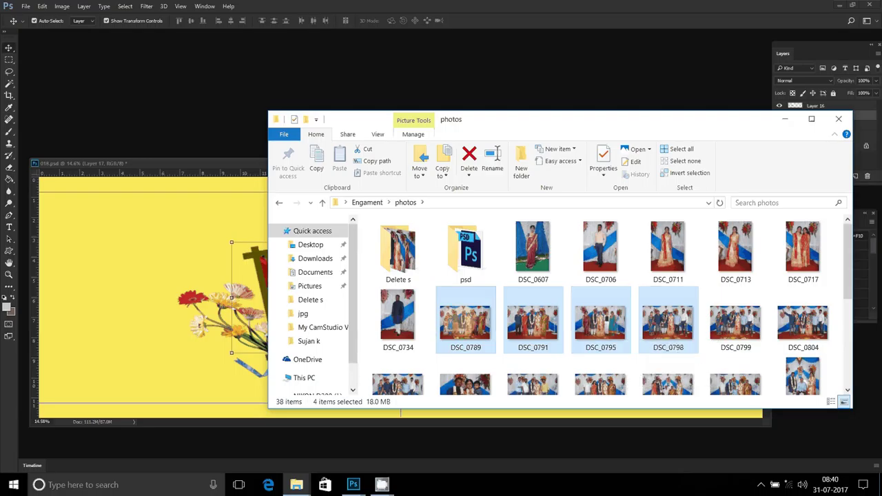
click(220, 21)
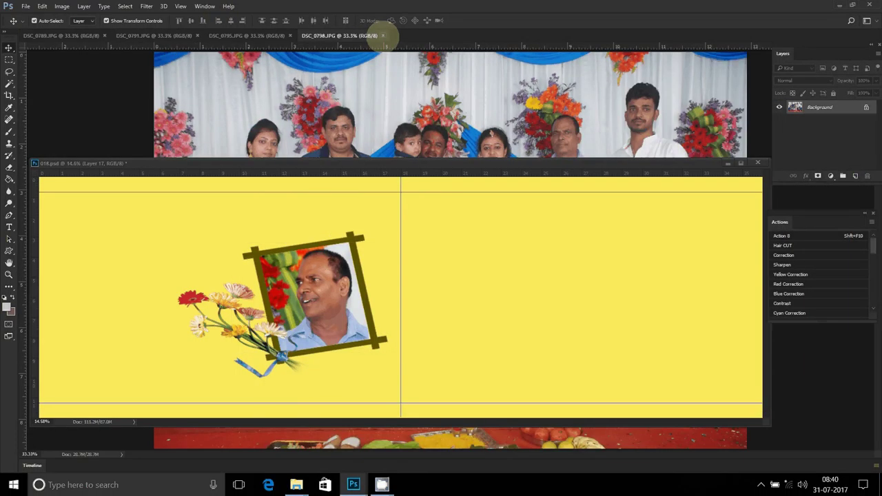
Resize DSC_0798 to 8 inches wide, copy it, and close it without saving.
drag(378, 38, 343, 8)
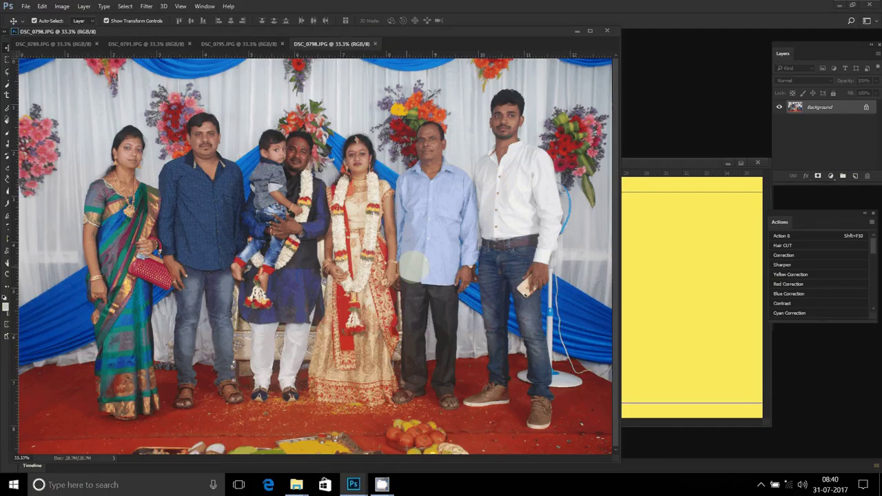
key(ctrl+alt+i)
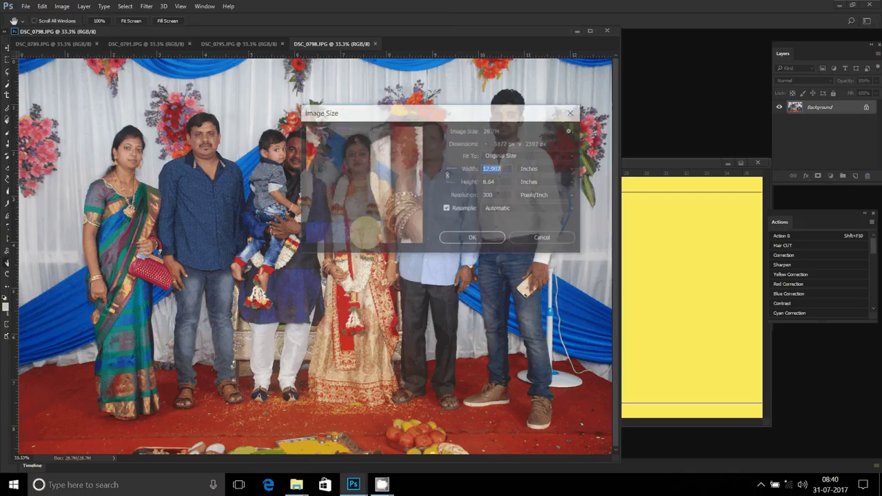
text(8)
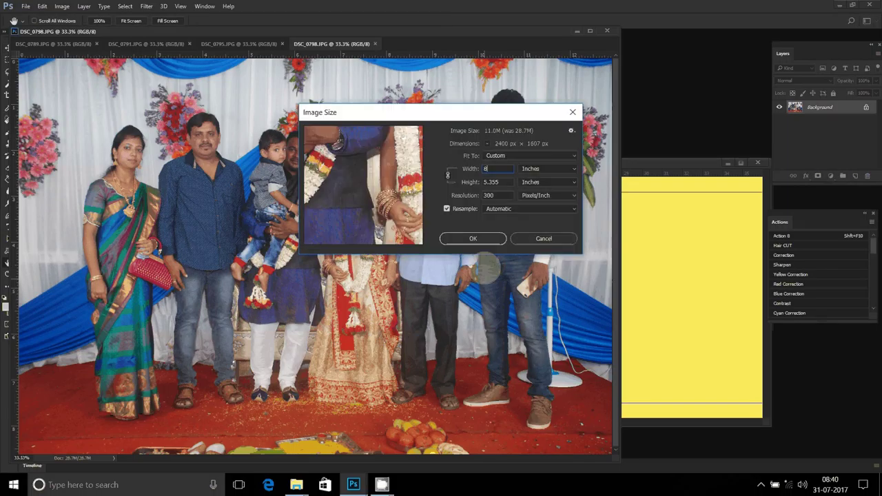
click(473, 238)
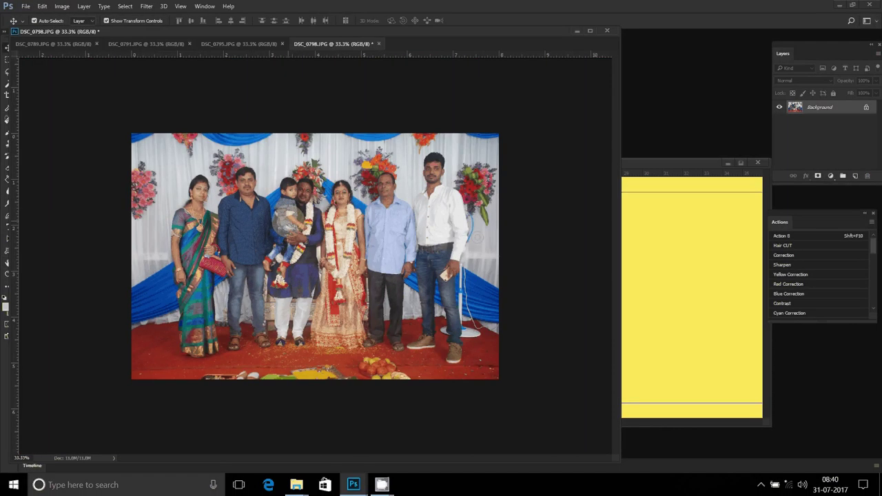
key(ctrl+a)
key(ctrl+f)
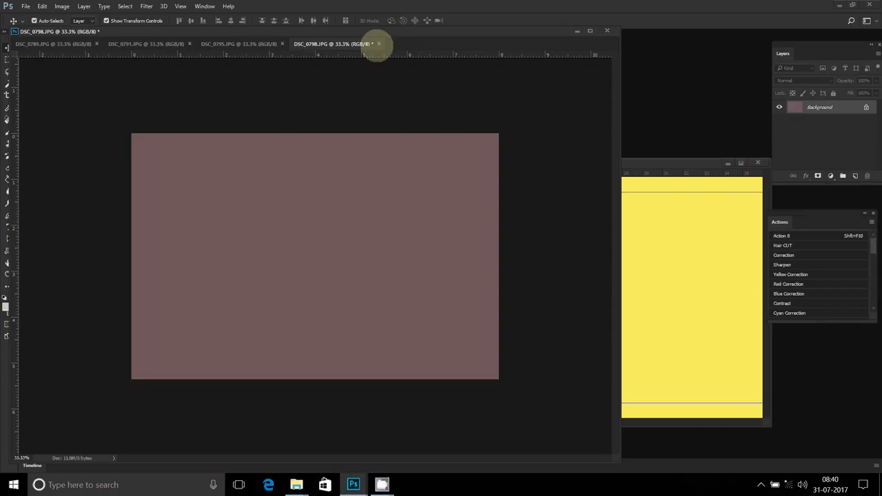
click(378, 43)
click(449, 179)
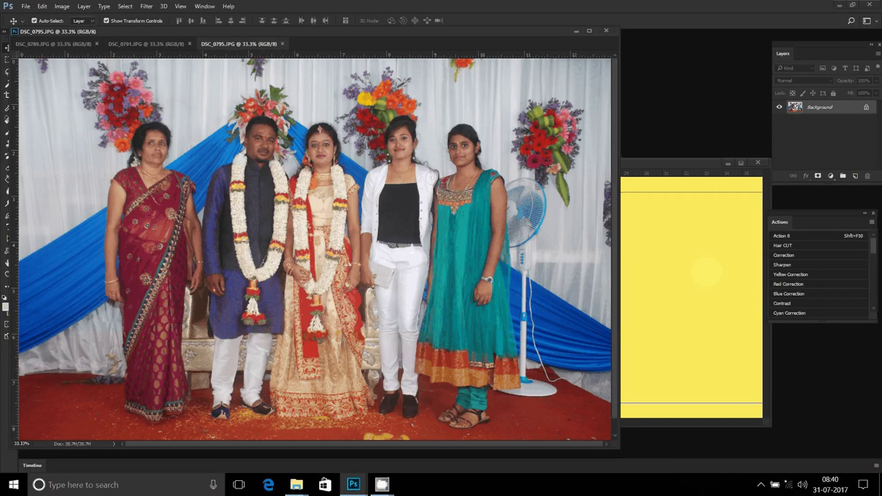
Place the DSC_0798 group photo at the top-left of the album spread.
click(677, 276)
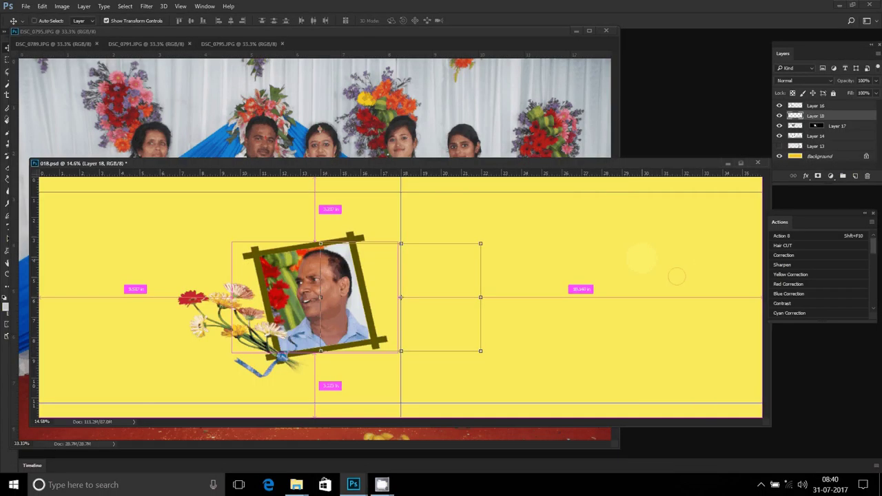
drag(677, 277, 439, 275)
drag(183, 214, 182, 209)
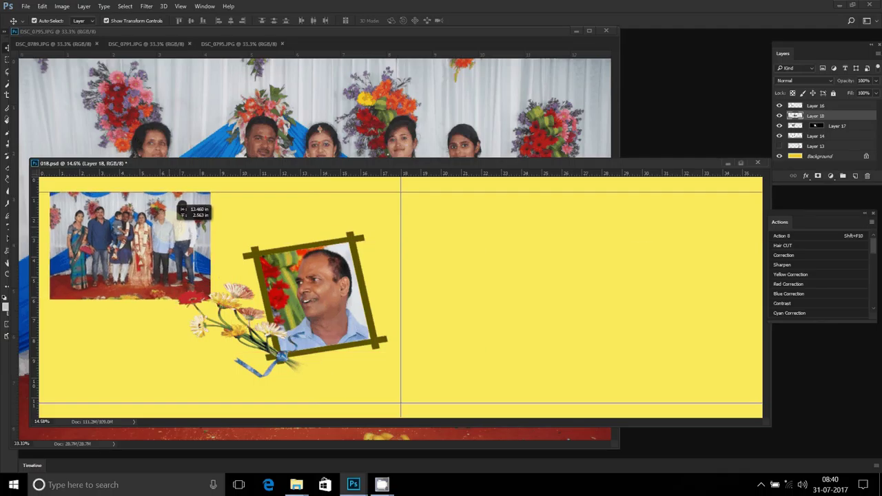
click(331, 109)
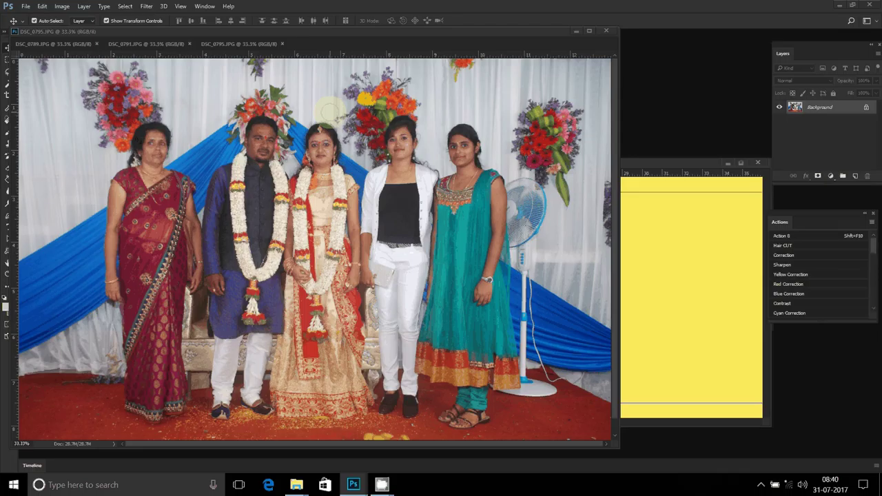
Resize DSC_0795 to 8 inches and place it beneath the first photo on the left page.
click(331, 109)
key(ctrl+alt+i)
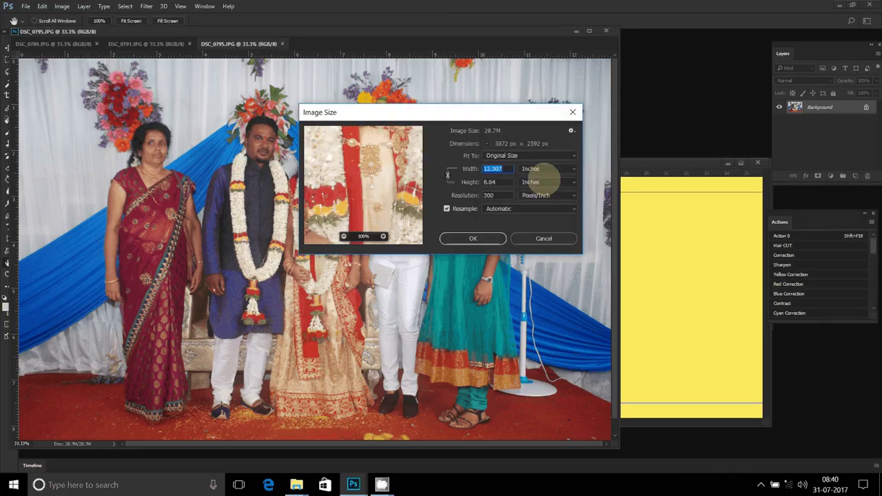
key(Return)
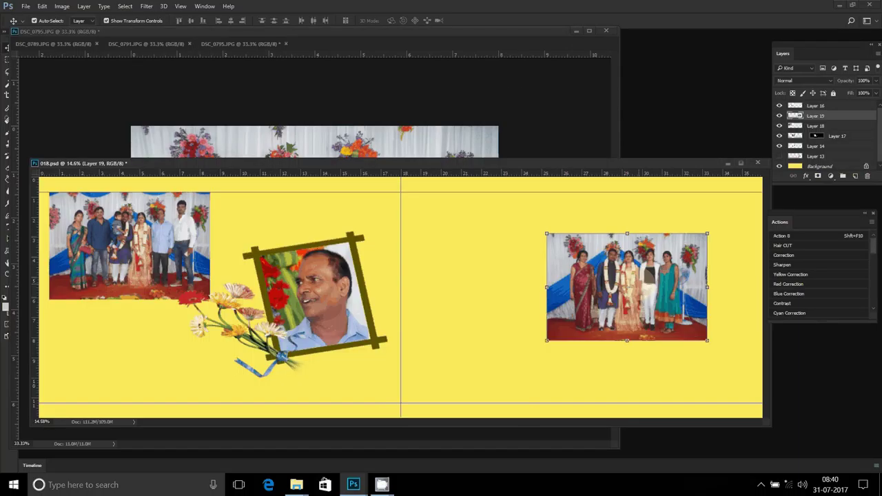
drag(649, 264, 152, 338)
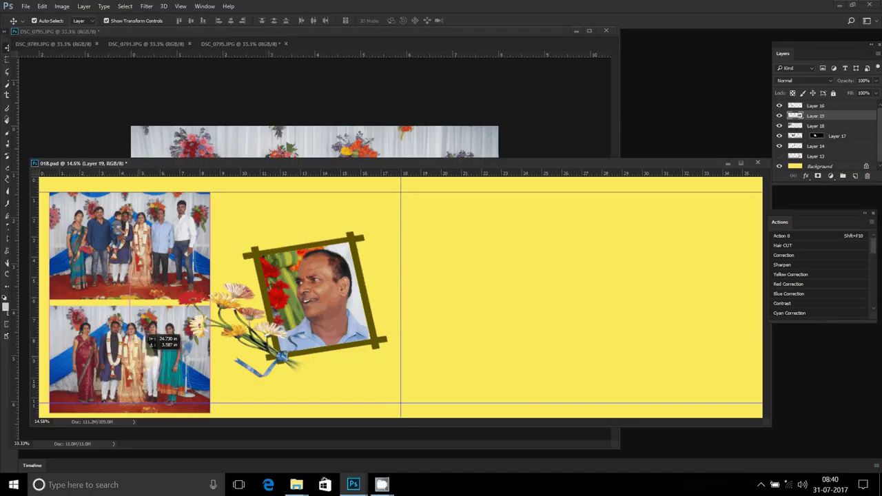
Close DSC_0795 without saving its changes.
click(263, 70)
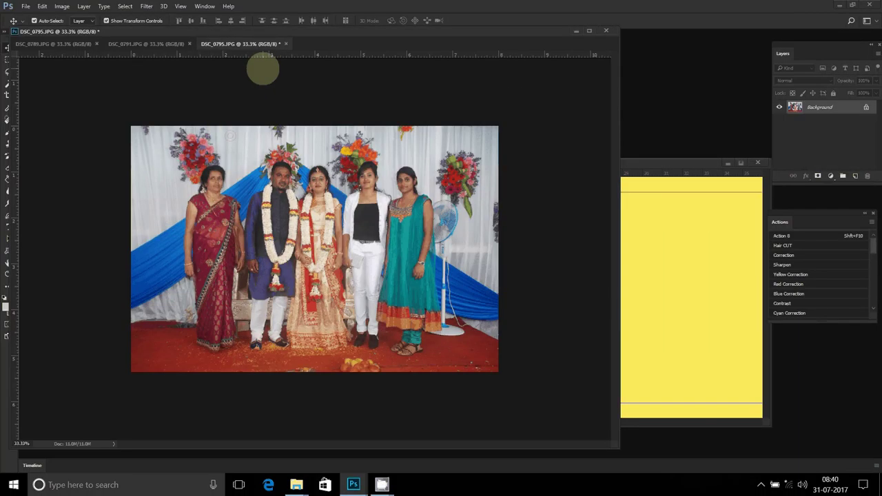
click(285, 43)
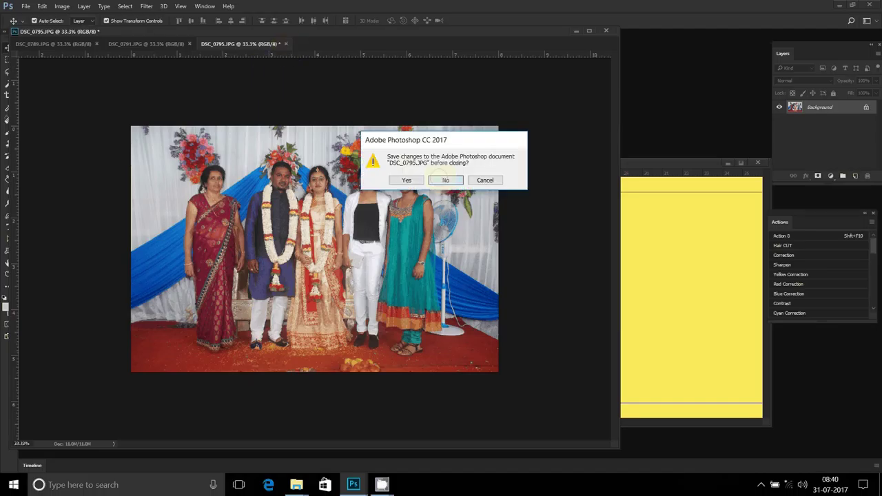
click(446, 180)
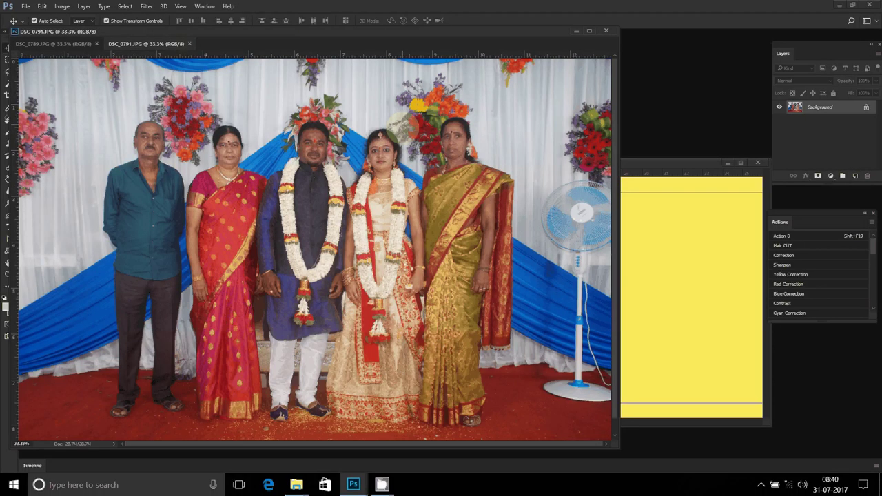
Resize DSC_0791 to 8 inches wide and place it at the album's top right.
key(ctrl+alt+i)
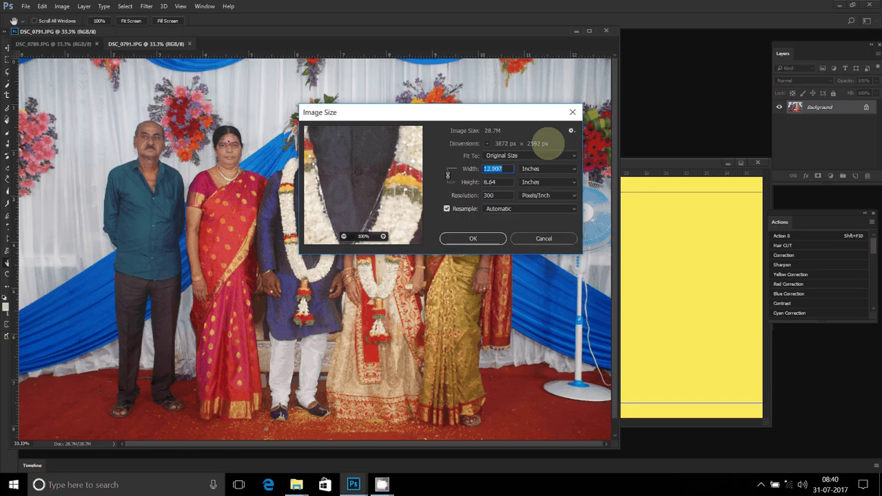
text(8)
key(Return)
mouse_move(377, 185)
mouse_down()
mouse_move(712, 246)
mouse_move(696, 218)
mouse_up()
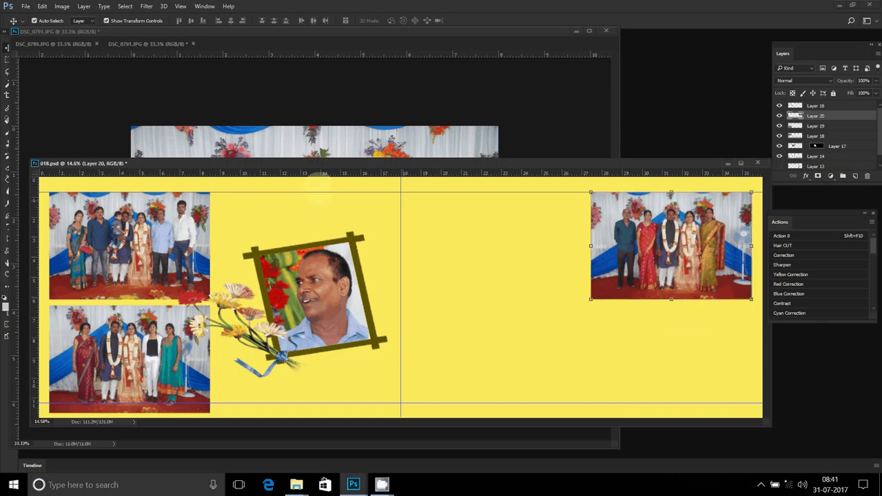
Close DSC_0791 without saving its changes.
click(201, 80)
click(193, 43)
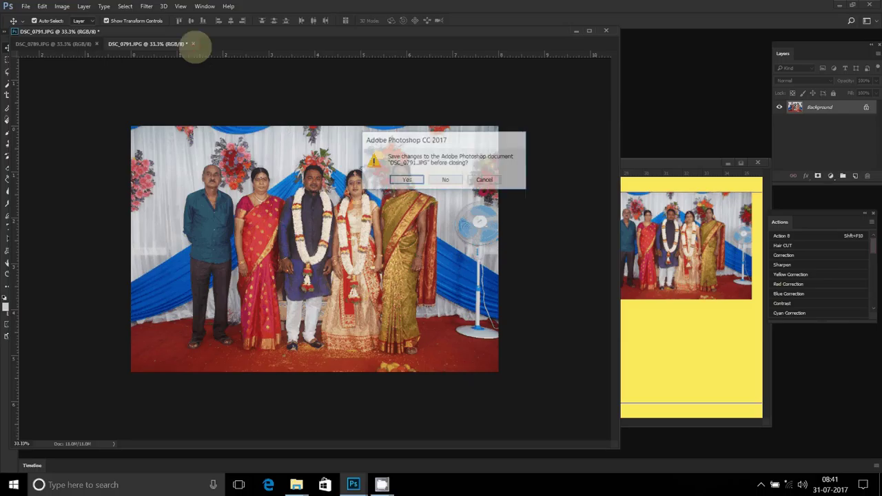
key(n)
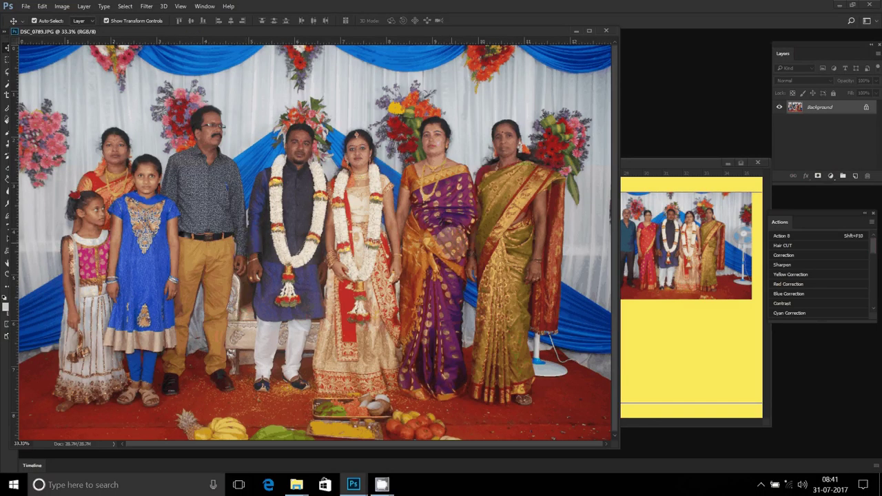
Resize DSC_0789 to 8 inches, place it at the lower right, and close it.
key(ctrl+alt+i)
text(8)
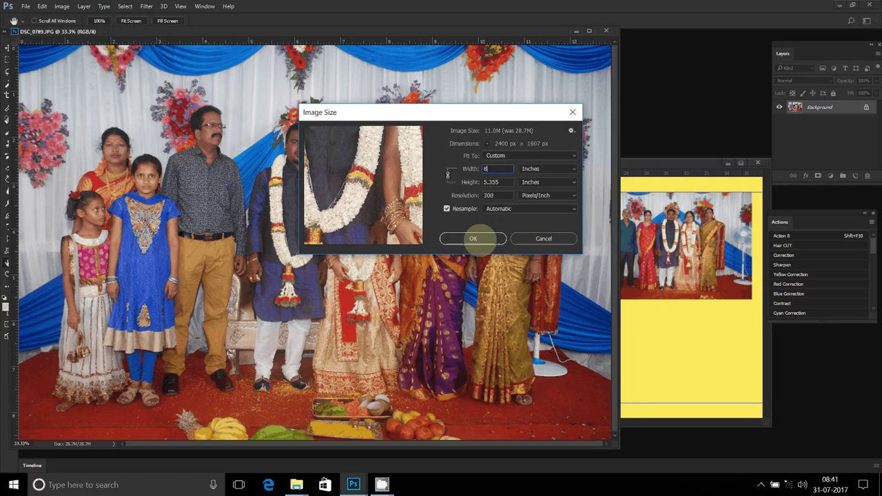
click(473, 239)
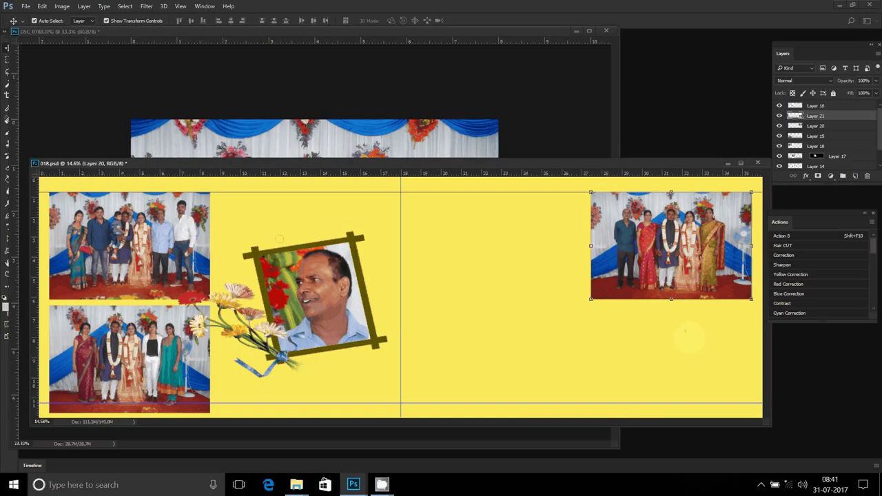
drag(686, 335, 672, 359)
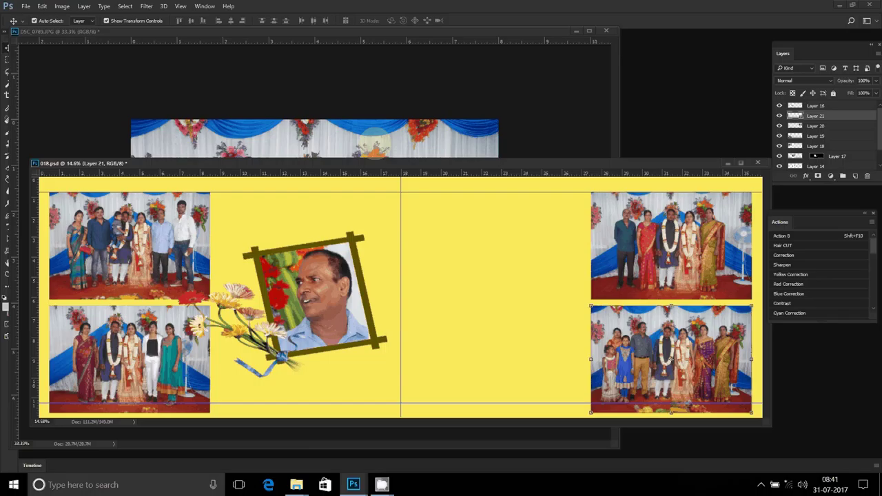
click(606, 31)
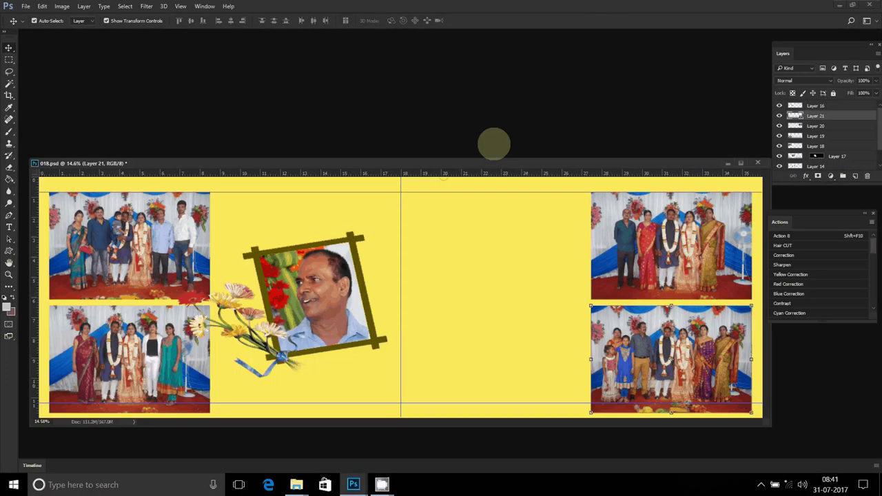
Delete the four used photos from the photos folder in File Explorer.
click(296, 485)
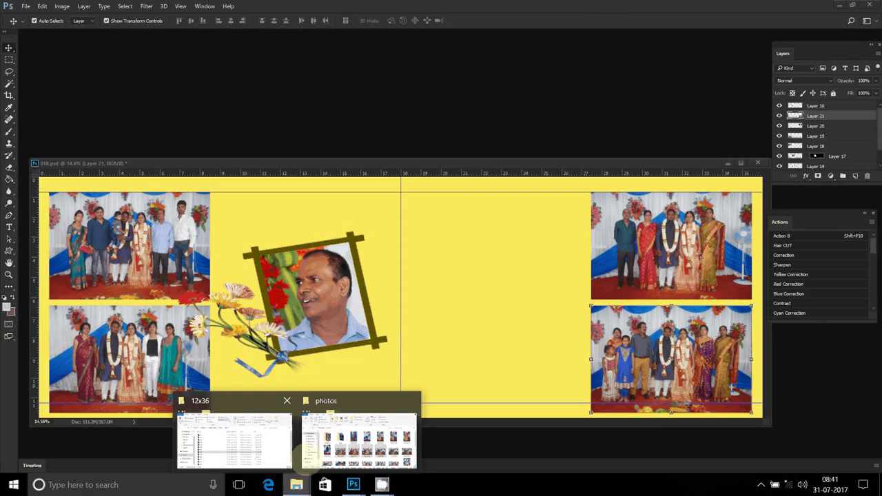
click(359, 439)
key(Delete)
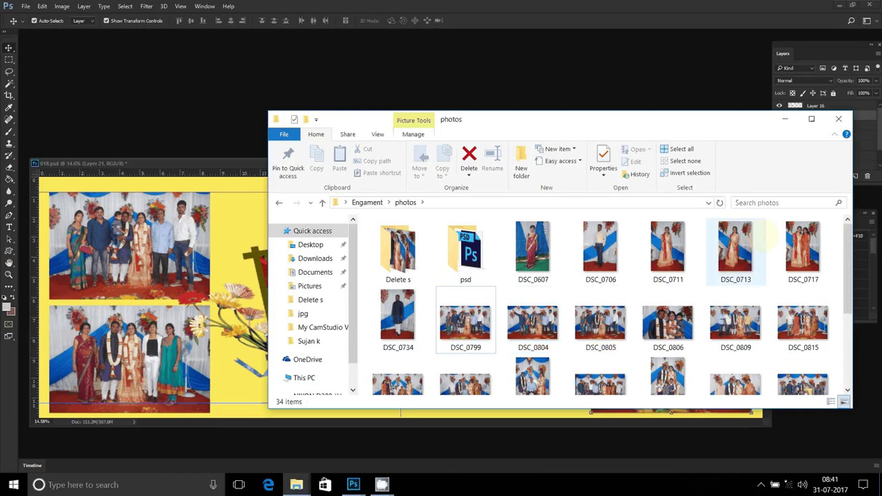
click(370, 97)
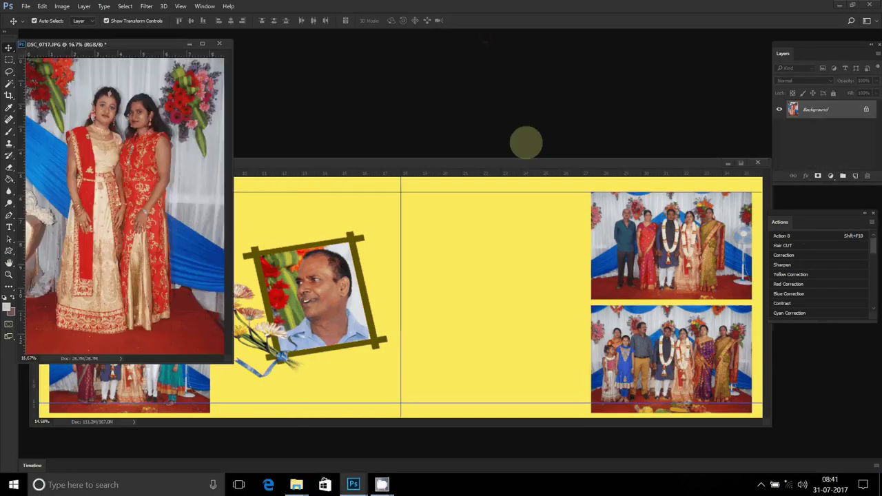
Smooth the skin in DSC_0717 with Imagenomic Portraiture and bring it onto the album spread.
drag(168, 44, 387, 46)
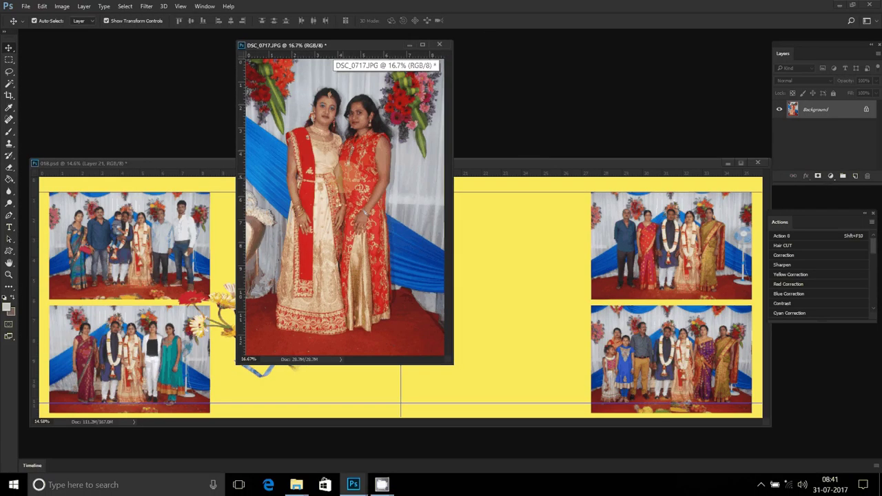
key(z)
click(460, 209)
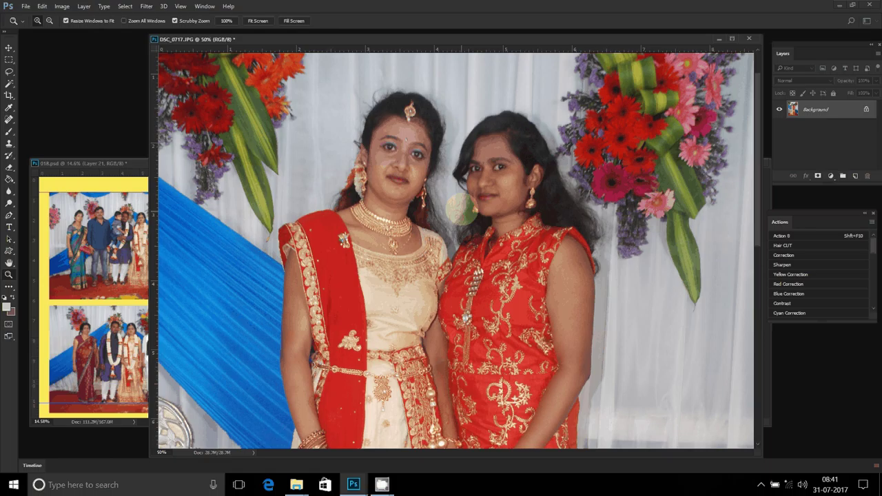
click(460, 209)
click(146, 6)
mouse_move(166, 261)
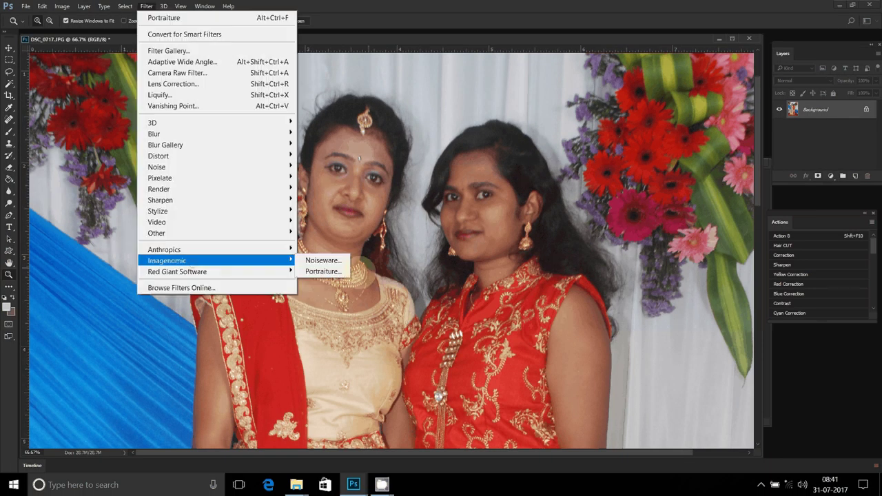
click(327, 272)
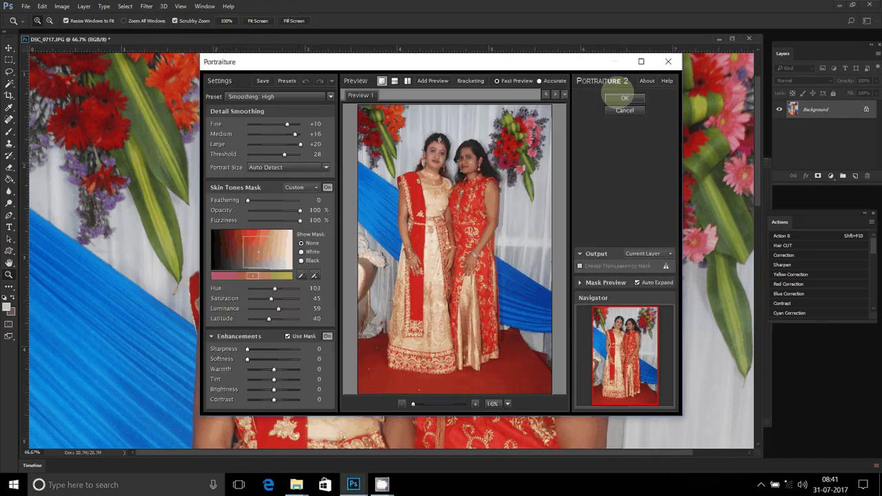
click(617, 96)
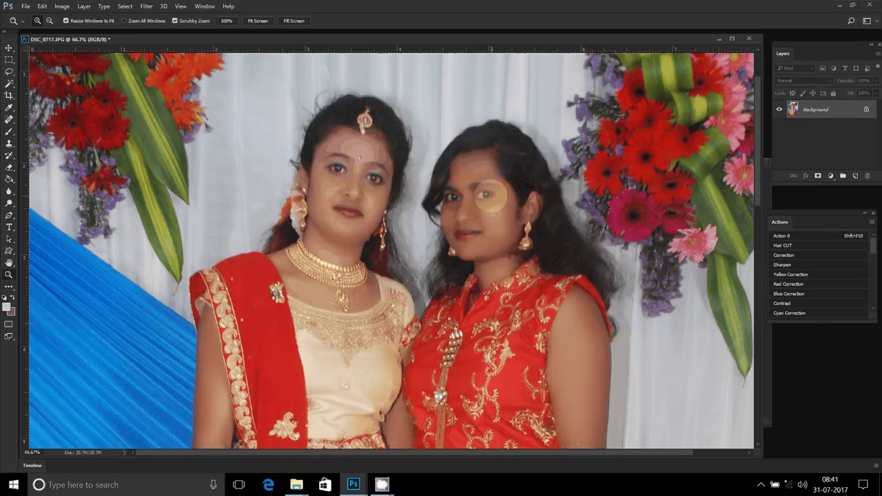
drag(490, 197, 215, 201)
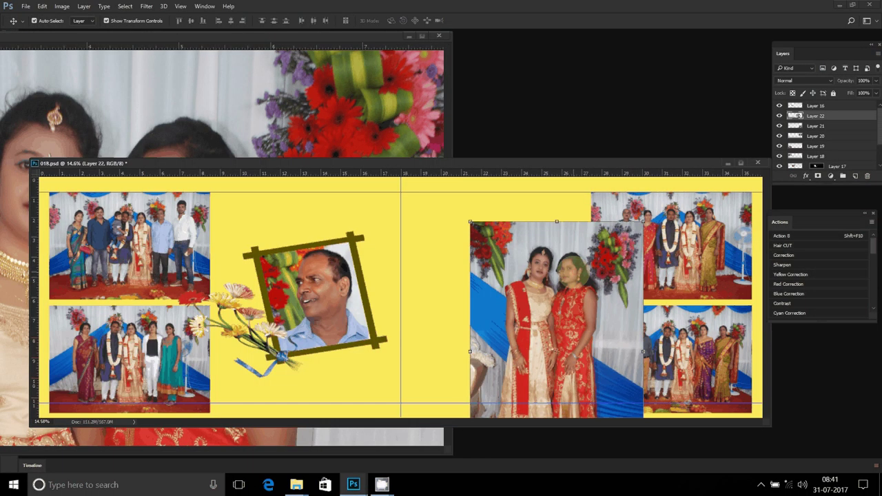
Centre the two-women photo beside the right-page group photos and duplicate Layer 22.
drag(565, 245, 507, 204)
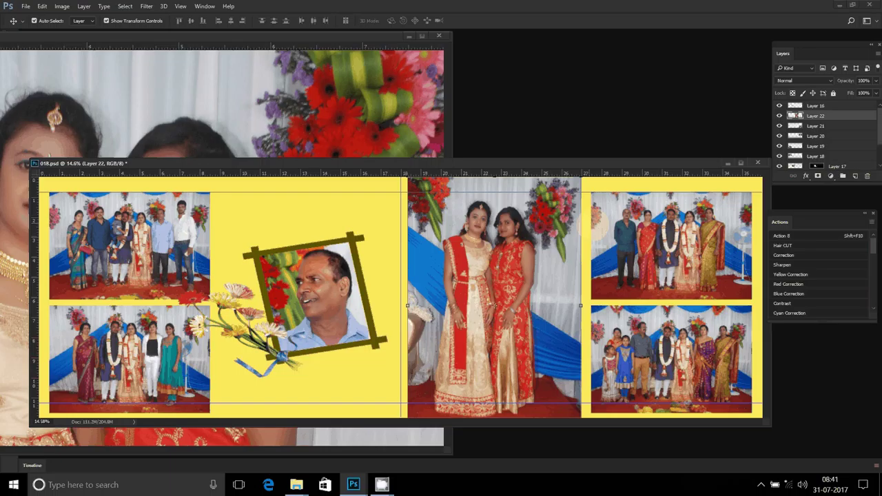
key(ctrl)
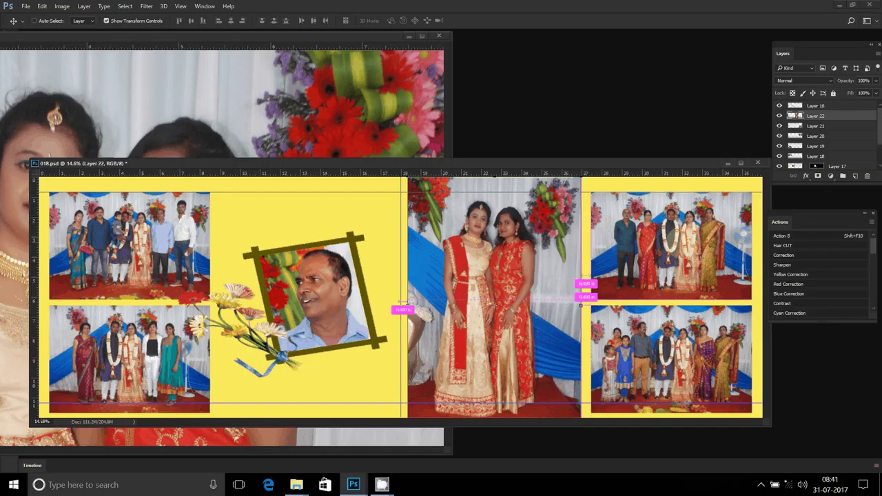
drag(815, 116, 855, 176)
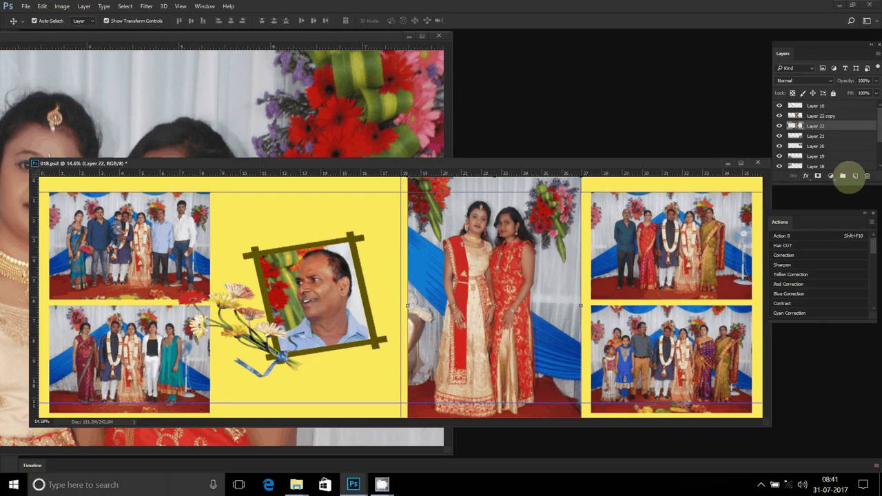
click(146, 7)
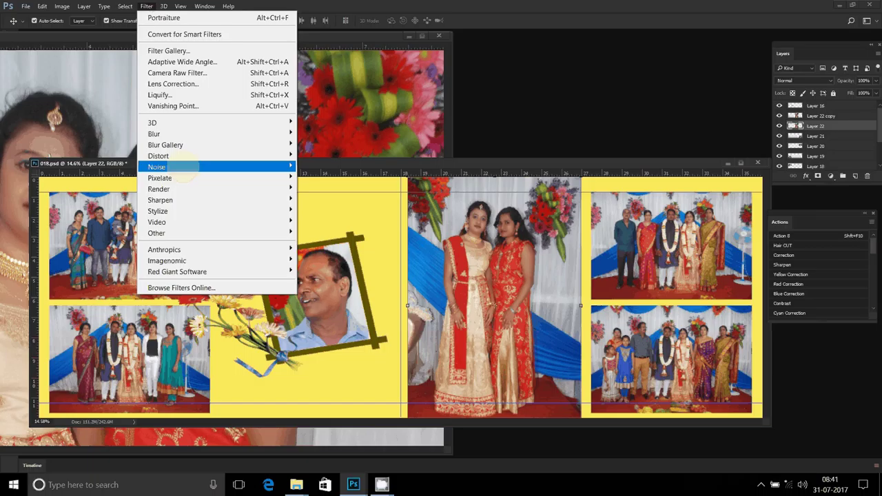
Apply a 200-pixel Box Blur to Layer 22 beneath the sharp copy.
click(362, 166)
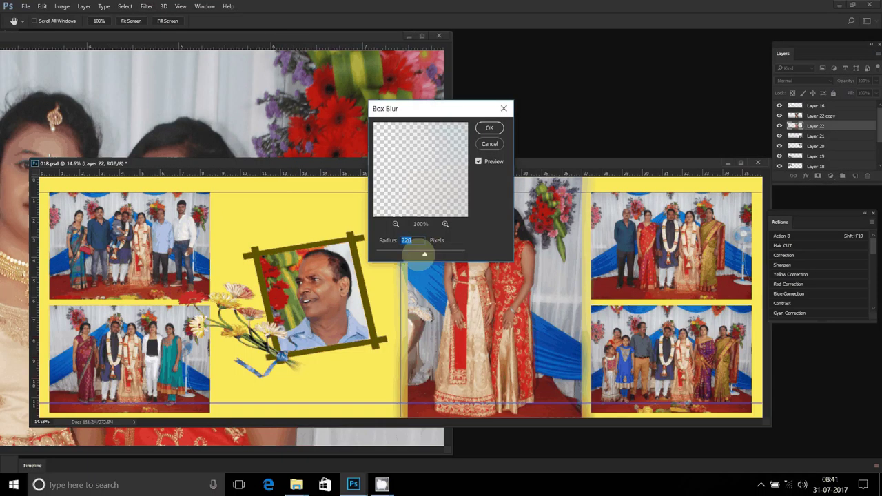
drag(425, 254, 422, 253)
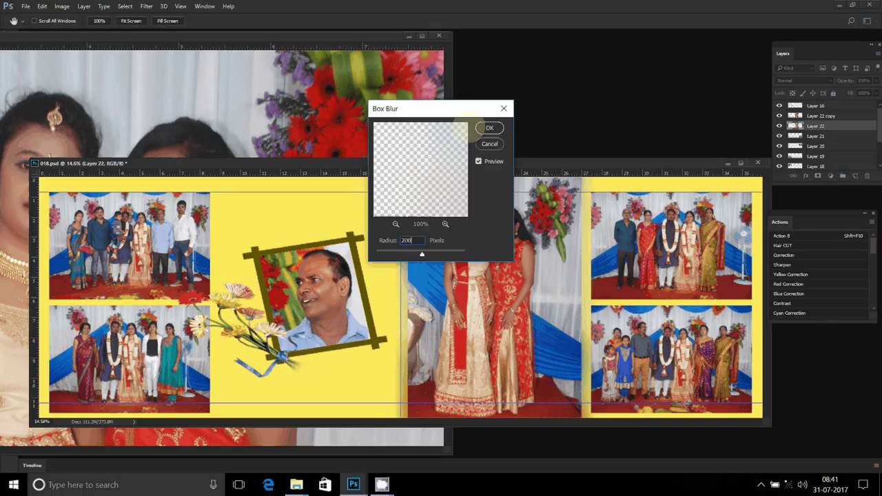
click(488, 128)
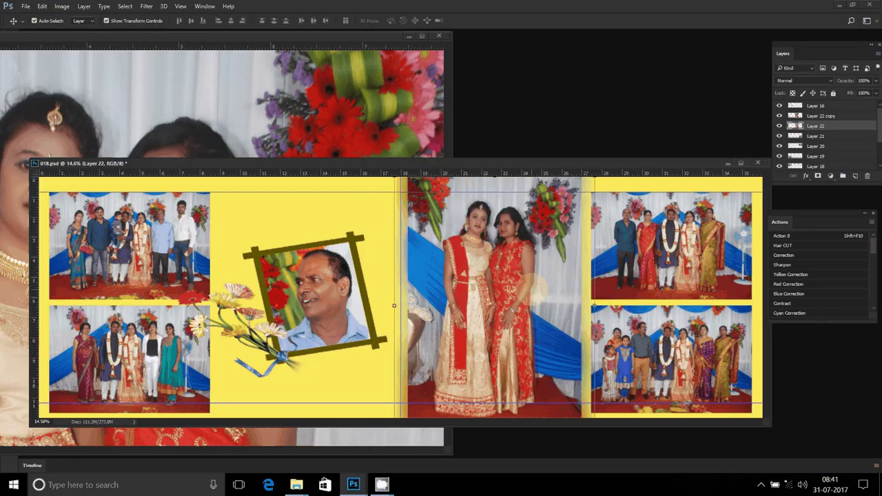
On Layer 22 copy, erase the blurred smear and soften the two-women photo's edge with a 600 px eraser.
click(535, 290)
key(e)
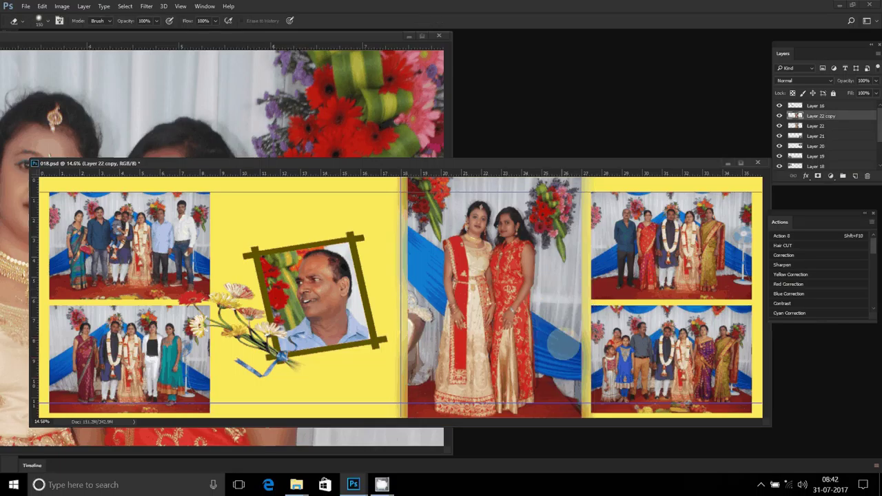
key(bracketright)
key(bracketright)
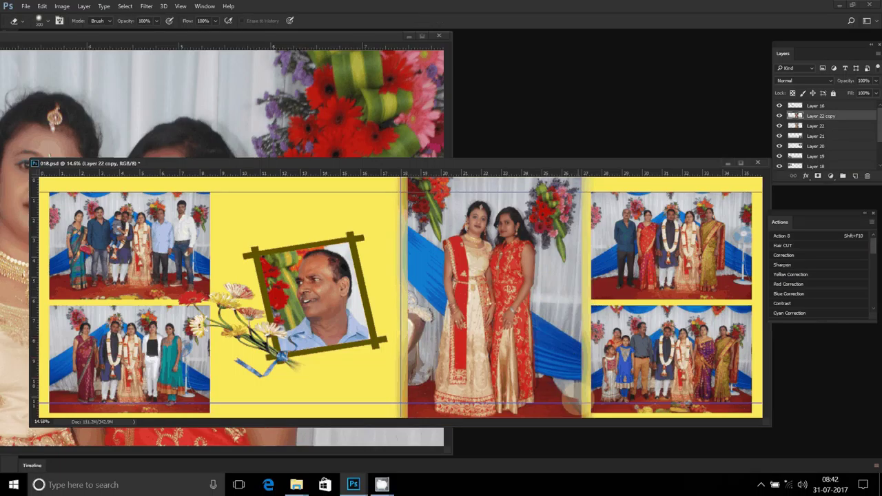
key(bracketright)
key(bracketright)
key(bracketright)
drag(579, 324, 579, 400)
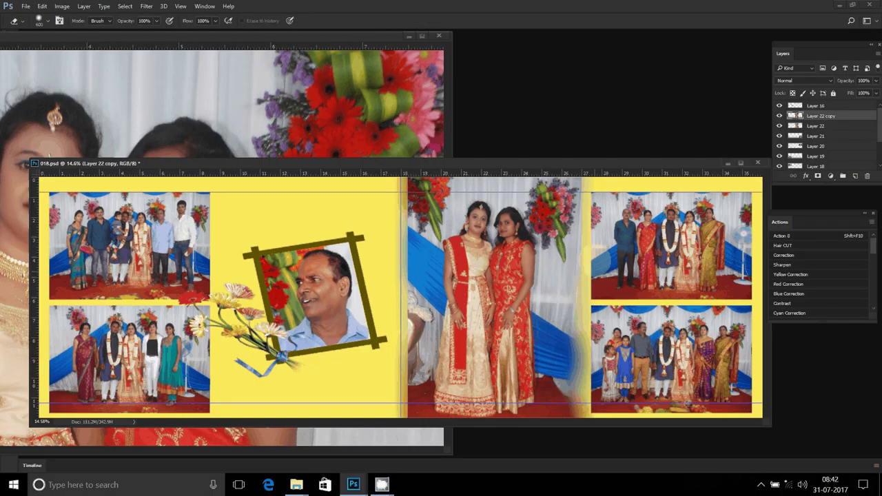
mouse_move(413, 220)
mouse_down()
mouse_move(410, 186)
mouse_move(415, 411)
mouse_up()
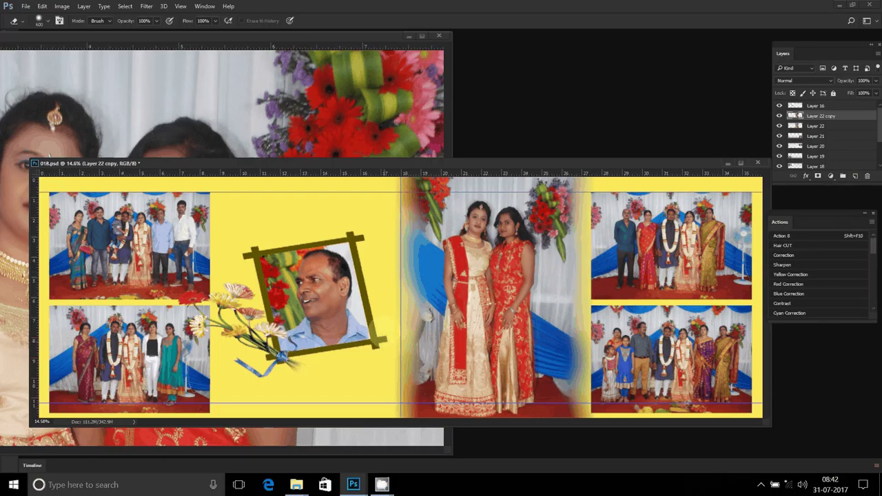
Deselect the layer and close DSC_0717 without saving changes.
key(v)
click(312, 216)
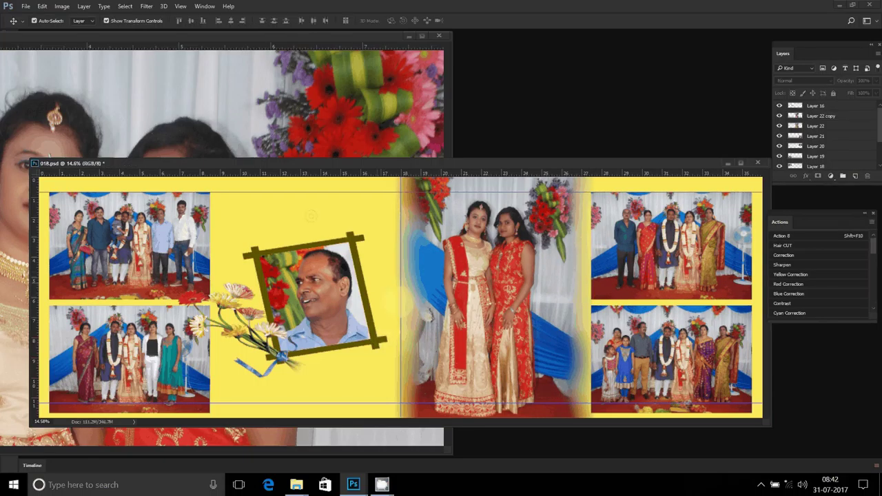
key(ctrl+Tab)
key(ctrl+w)
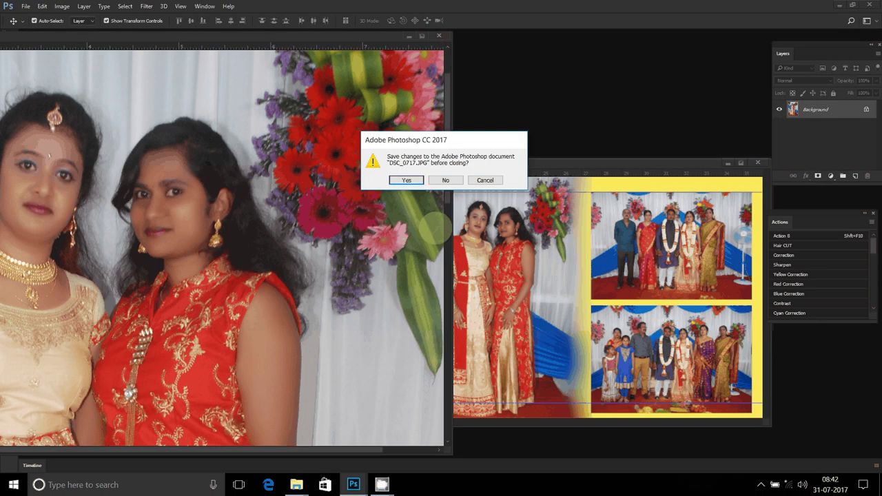
key(n)
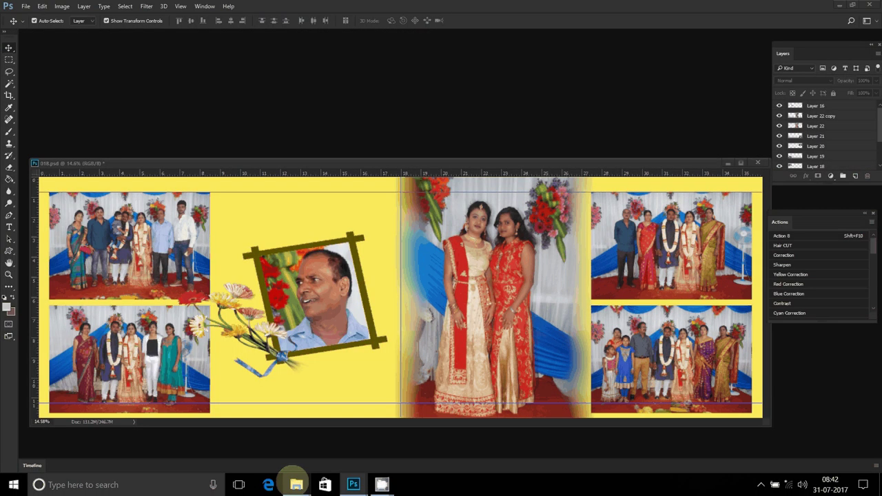
click(297, 485)
Drag DSC_0717 into the Delete s folder, then open DSC_0872 and DSC_0875 together in Photoshop.
drag(804, 248, 410, 272)
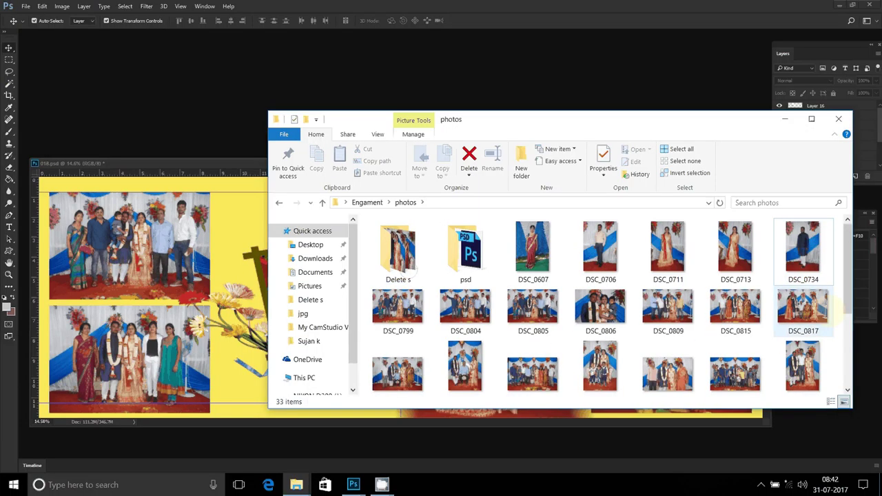
click(831, 279)
key(Down)
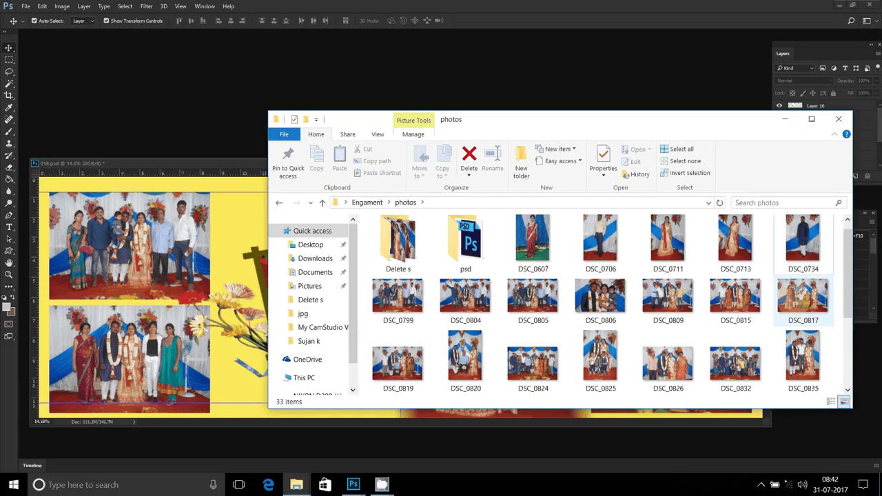
key(Down)
key(Down)
key(Down)
key(Left)
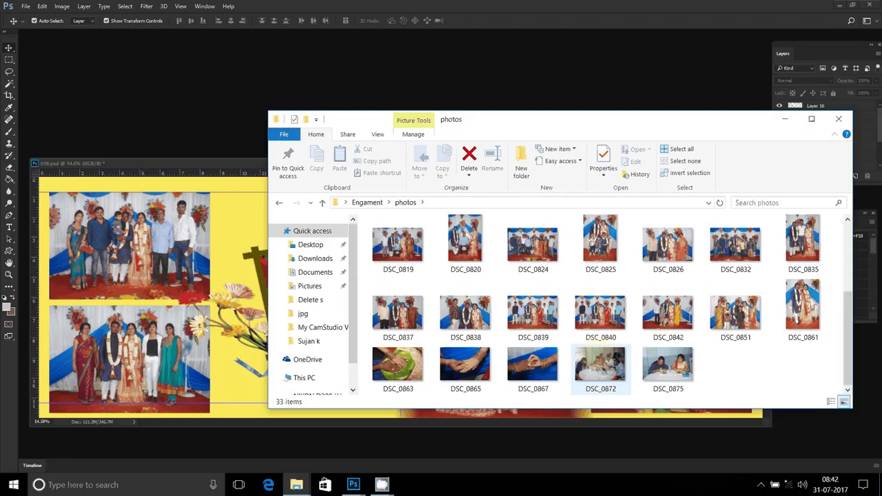
click(601, 368)
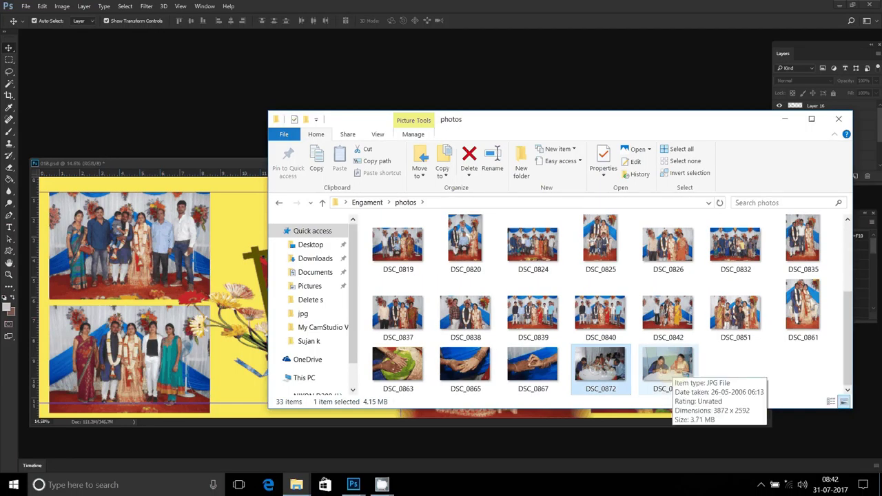
ctrl+click(667, 365)
click(608, 71)
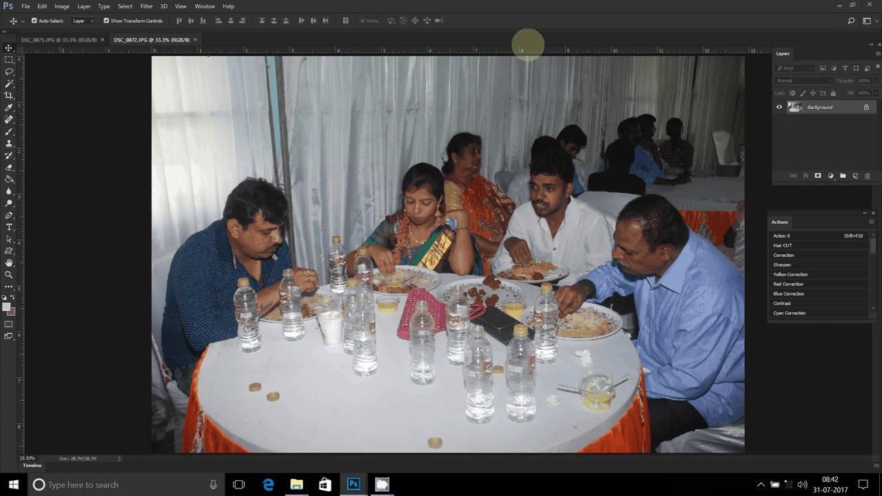
Resize DSC_0872 to 8 inches wide and drag it into 018.psd as Layer 23.
key(shift+F10)
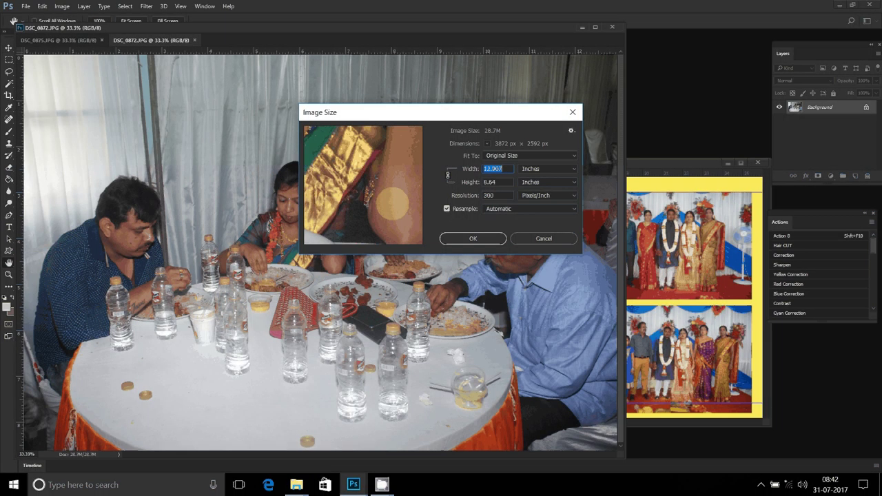
text(8)
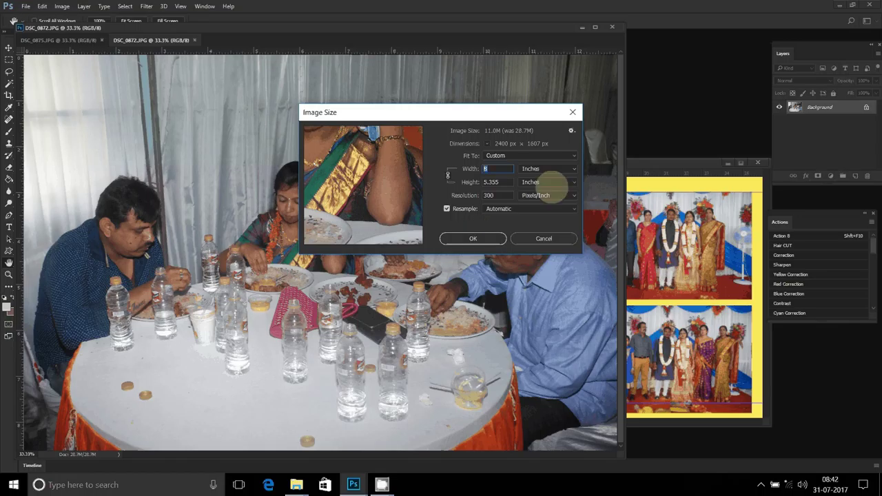
key(Return)
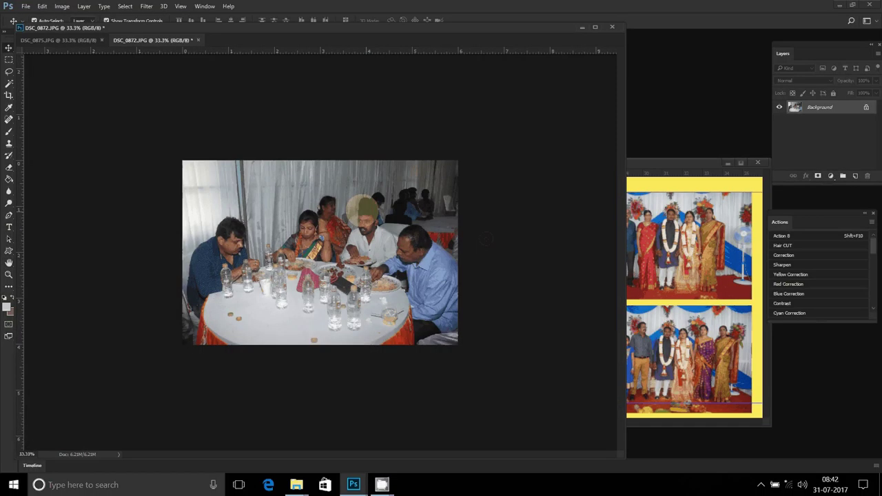
mouse_move(485, 239)
mouse_down()
mouse_move(343, 201)
mouse_move(304, 208)
mouse_up()
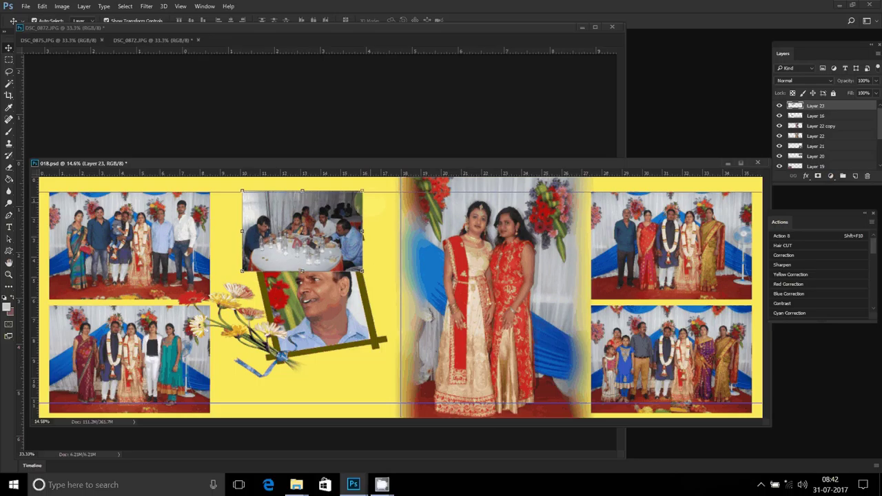
Shrink the dining photo, move it below the portrait frame, tilt it about -7° and nudge it left.
drag(362, 191, 355, 196)
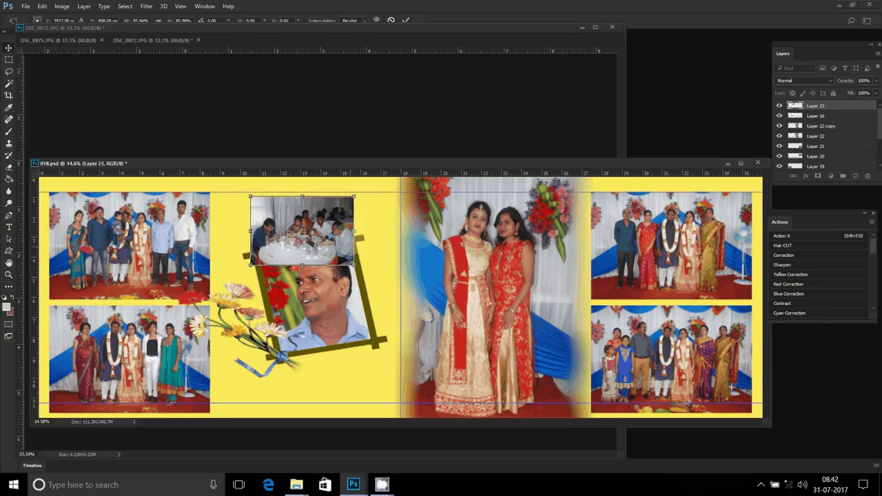
key(Return)
drag(302, 231, 343, 378)
mouse_move(394, 343)
mouse_down()
mouse_move(384, 350)
mouse_move(404, 322)
mouse_up()
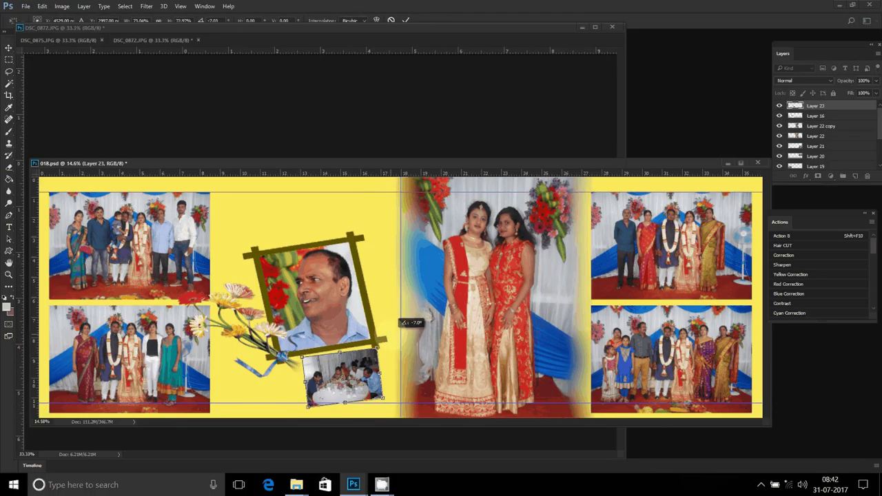
key(Return)
drag(363, 344, 354, 347)
Close DSC_0872 without saving changes.
key(ctrl+Tab)
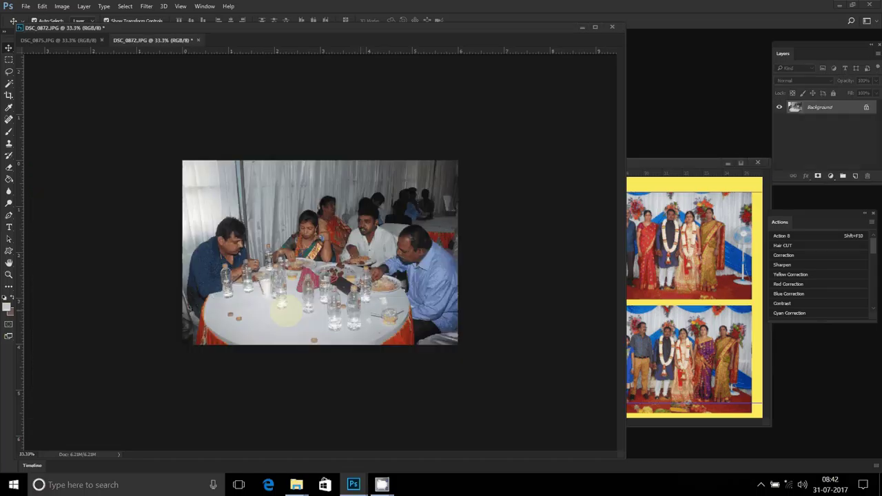
key(ctrl+w)
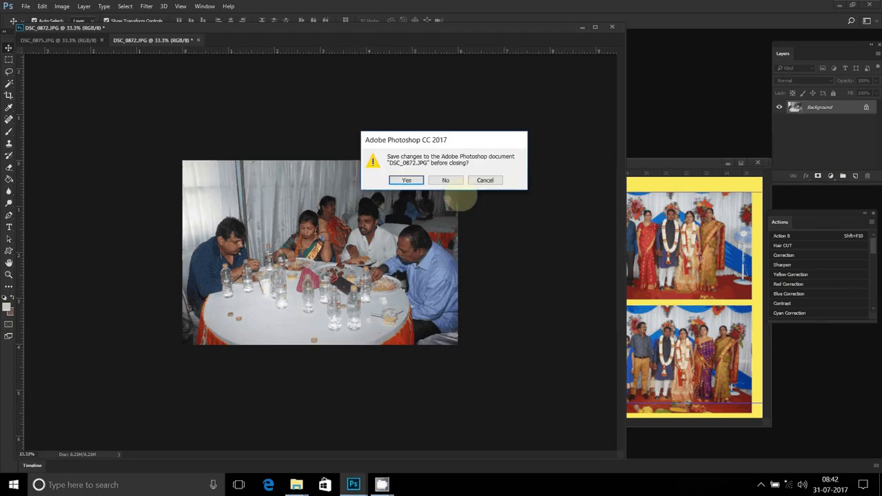
click(445, 180)
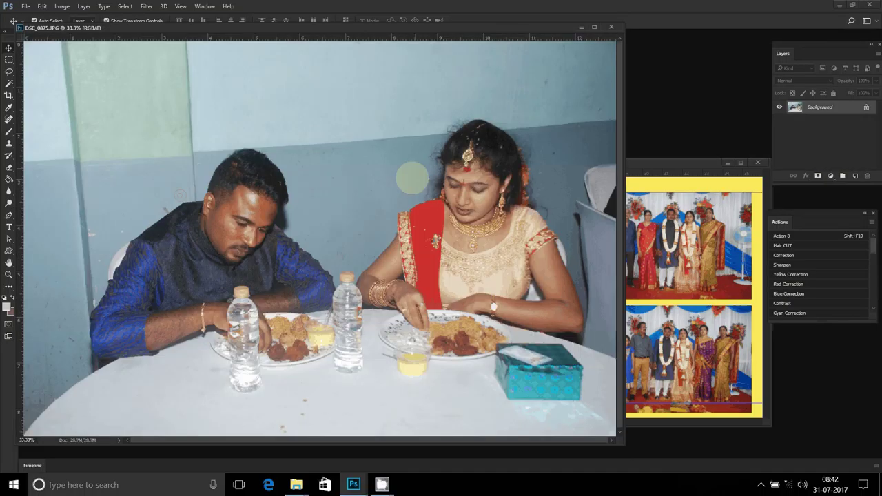
Reduce DSC_0875's image size and drag it into 018.psd as Layer 24.
key(ctrl+alt+i)
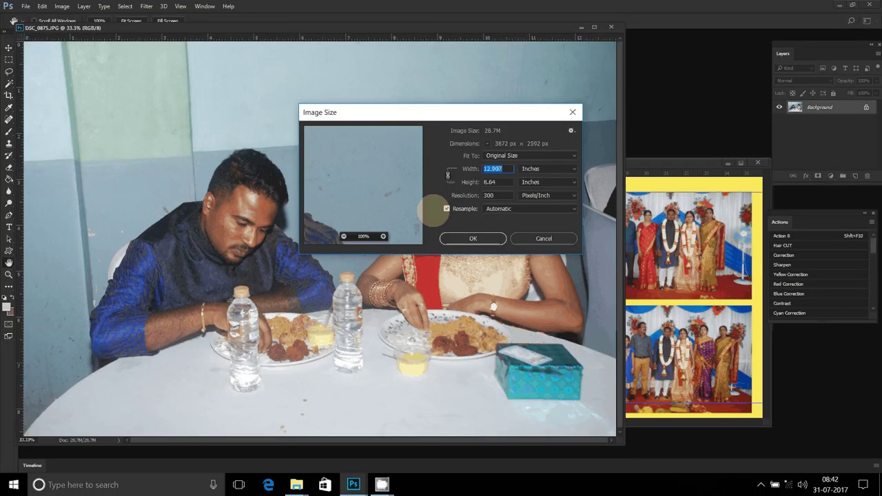
key(Return)
mouse_move(319, 239)
mouse_down()
mouse_move(638, 260)
mouse_move(287, 233)
mouse_up()
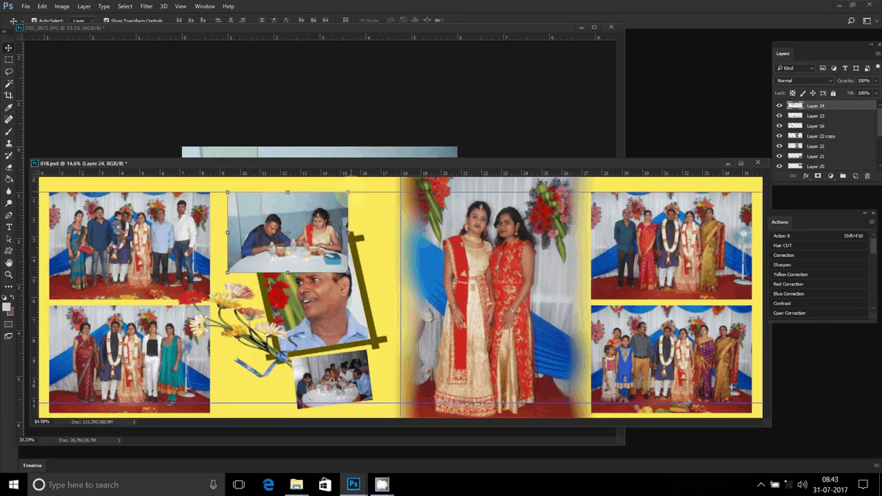
Scale and tilt the DSC_0875 photo and move it above the portrait frame.
mouse_move(348, 192)
mouse_down()
mouse_move(338, 199)
mouse_move(394, 165)
mouse_up()
key(Return)
key(ctrl+t)
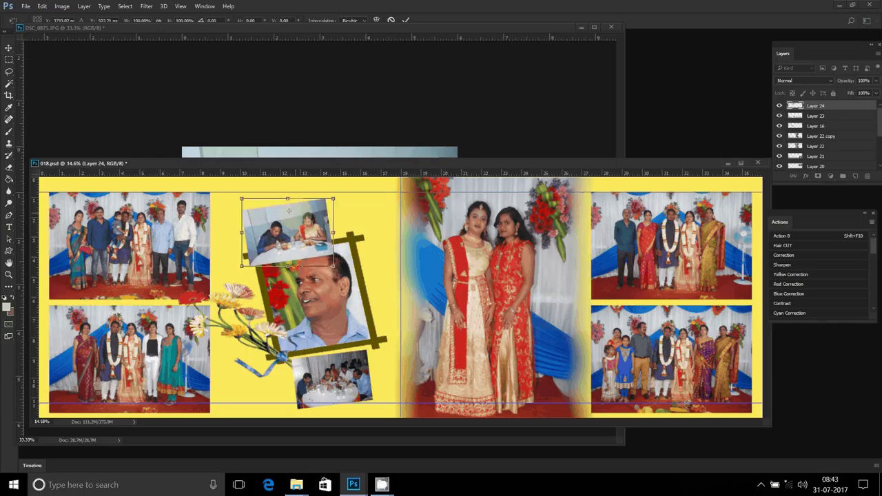
key(Return)
drag(288, 210, 307, 181)
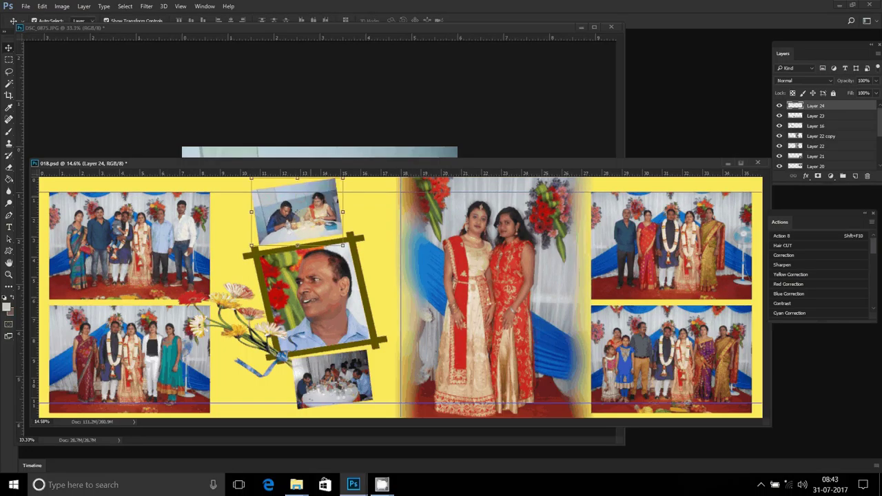
Close DSC_0875 without saving changes.
click(517, 122)
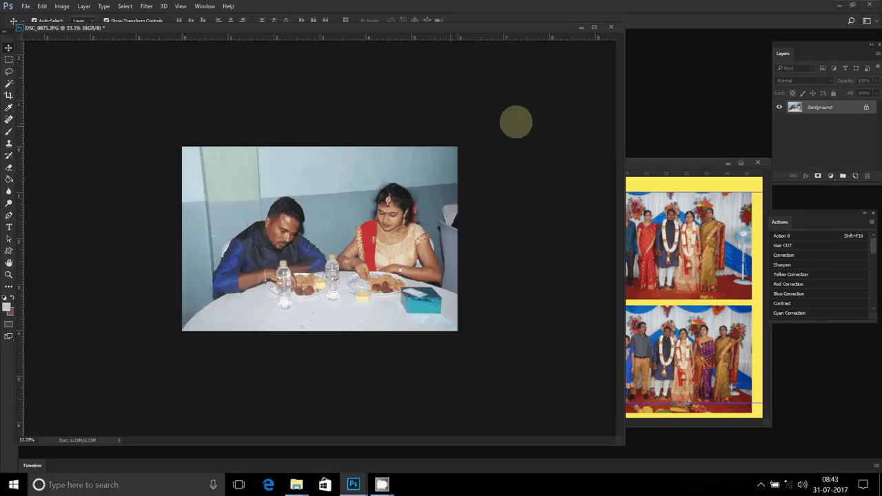
key(ctrl+w)
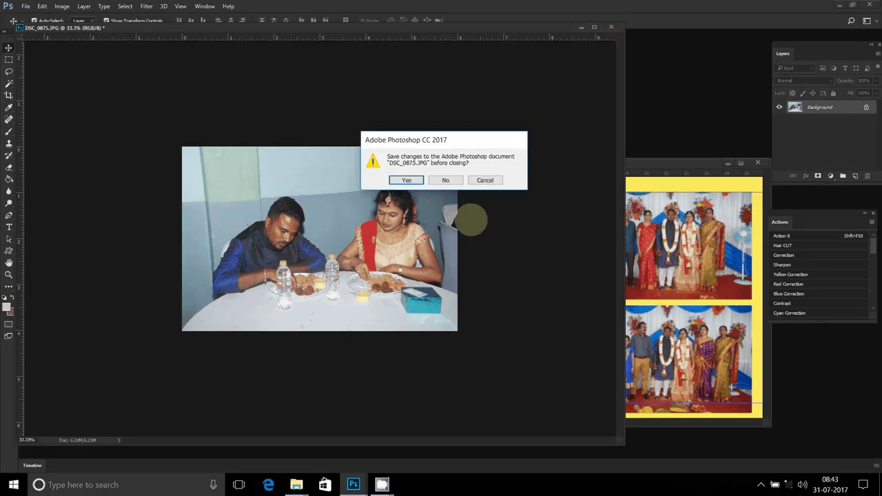
key(n)
click(129, 246)
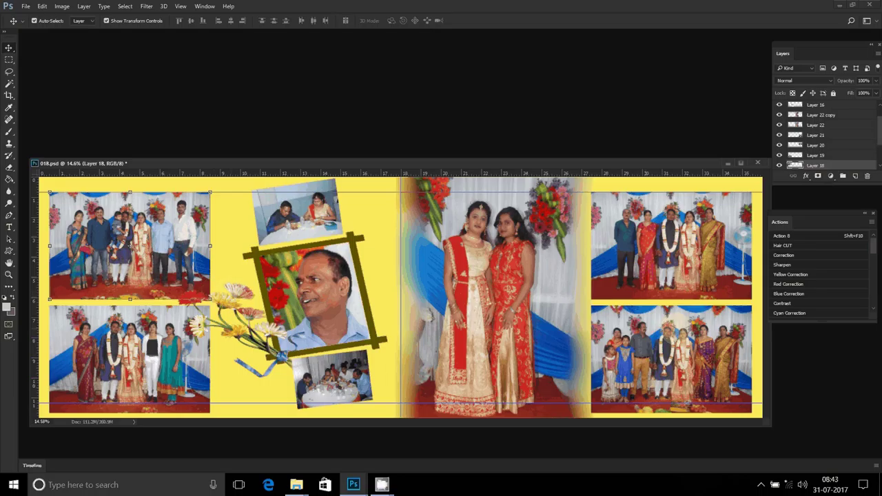
Nudge the top-left group photo up and add a gradient-filled Stroke layer effect.
key(shift+Up)
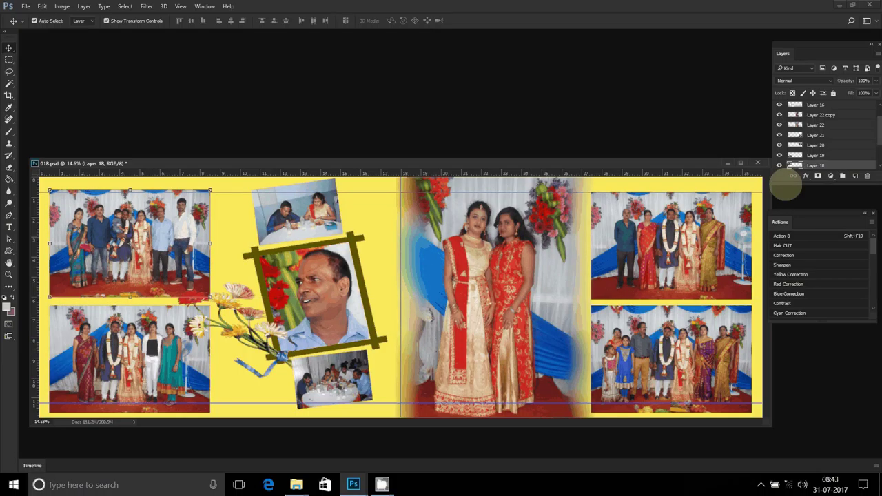
click(806, 176)
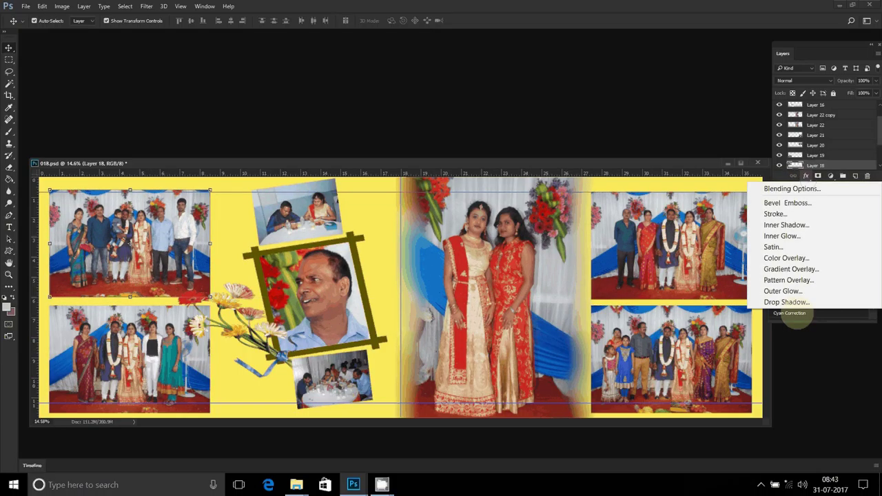
click(776, 213)
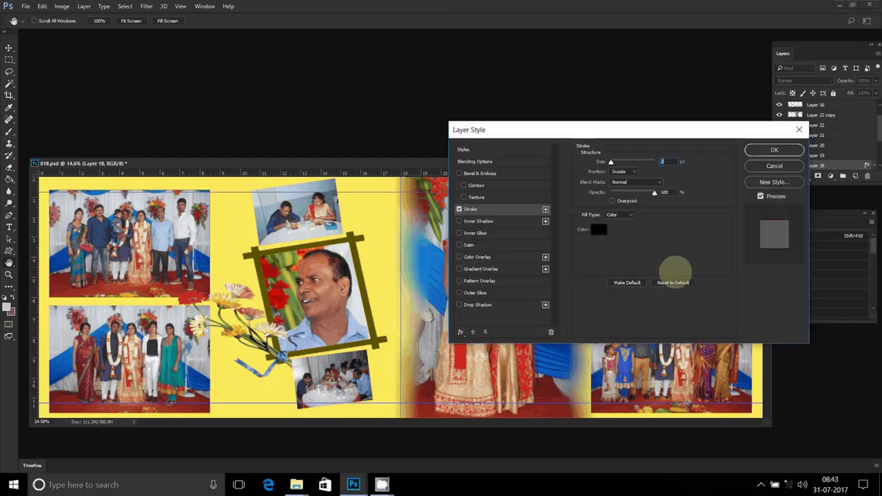
click(620, 215)
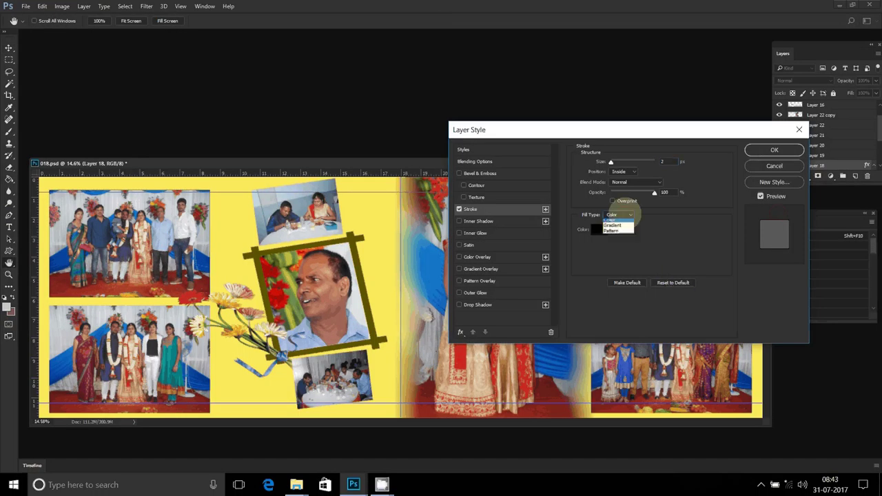
click(613, 225)
Use the Color Harmonies 1 Yellow, Blue, Red, Green gradient with a 12 px stroke size.
click(612, 230)
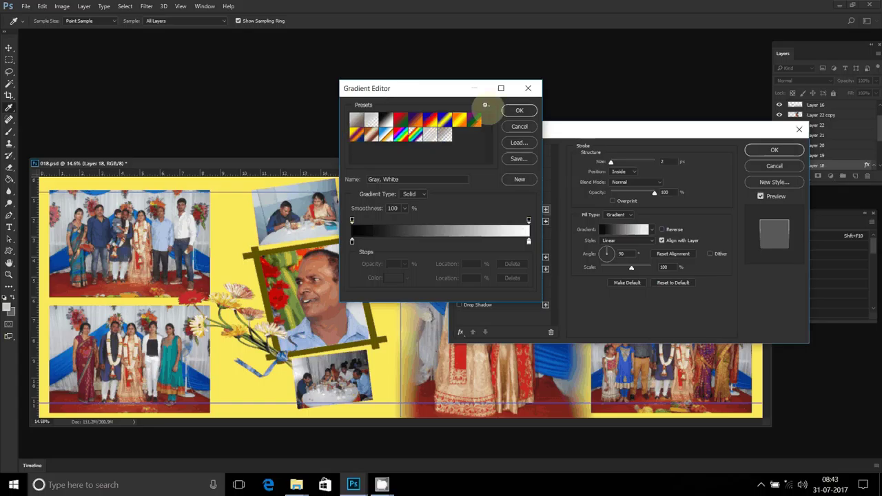
click(486, 104)
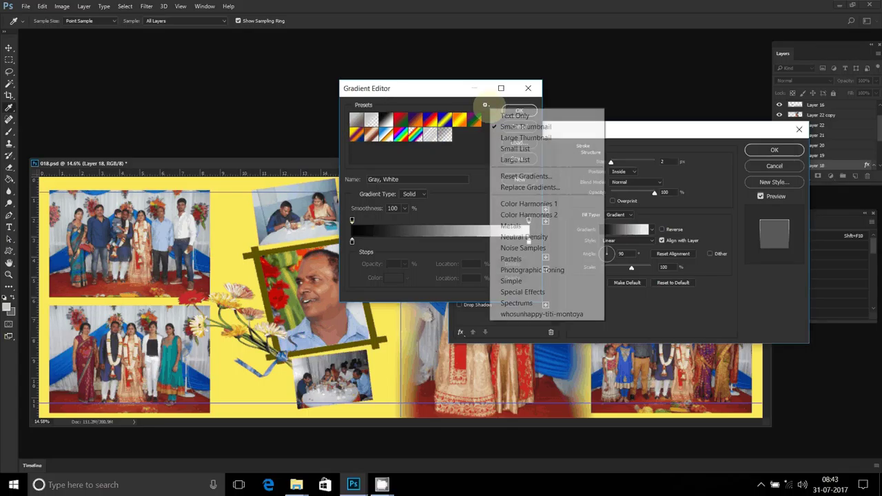
click(528, 204)
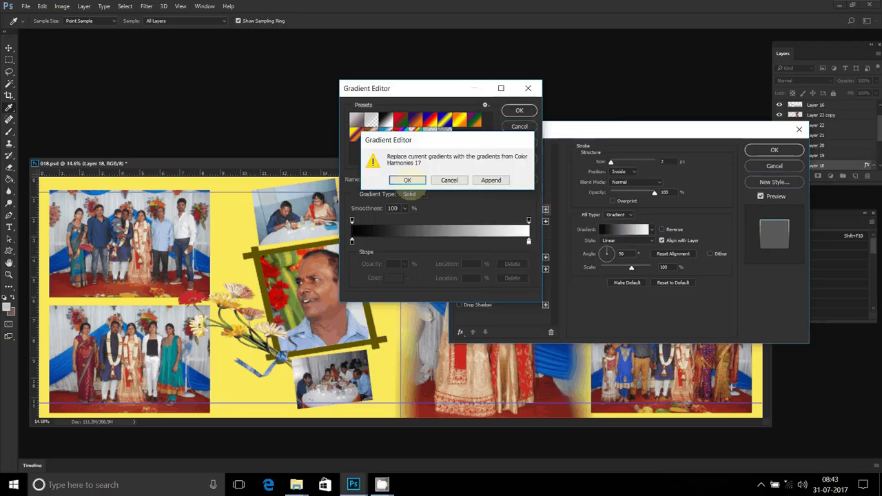
click(408, 180)
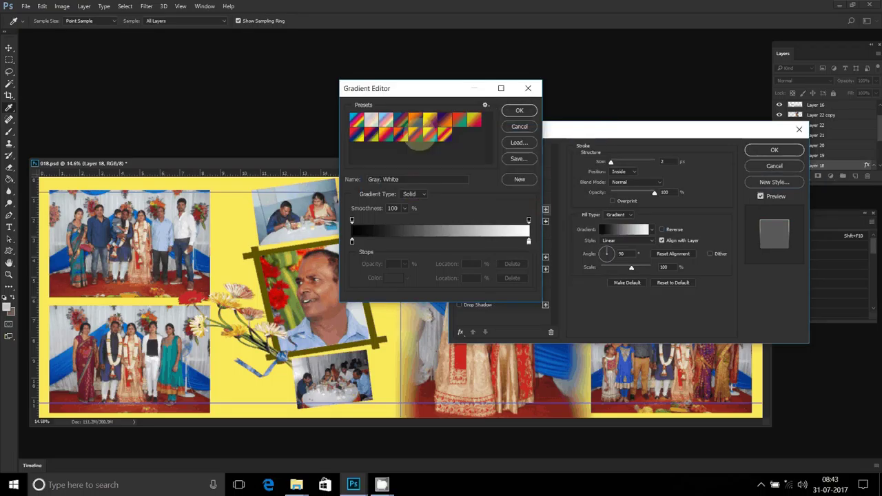
click(421, 136)
click(519, 111)
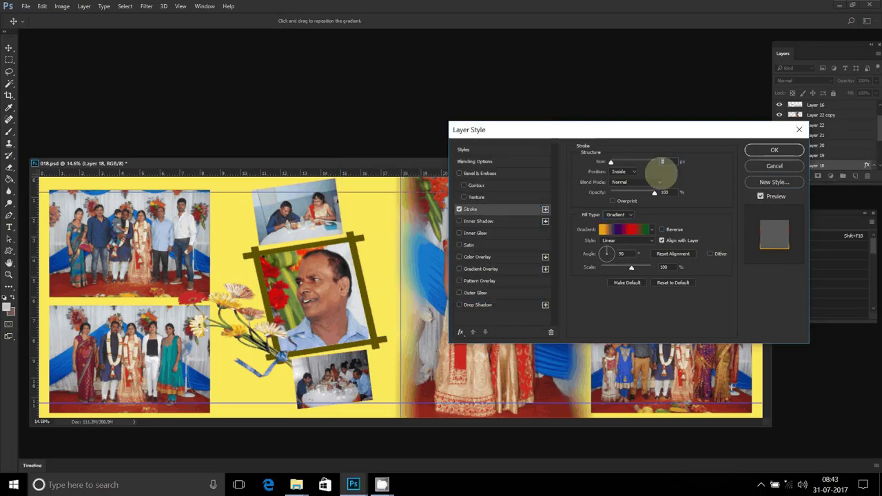
text(2)
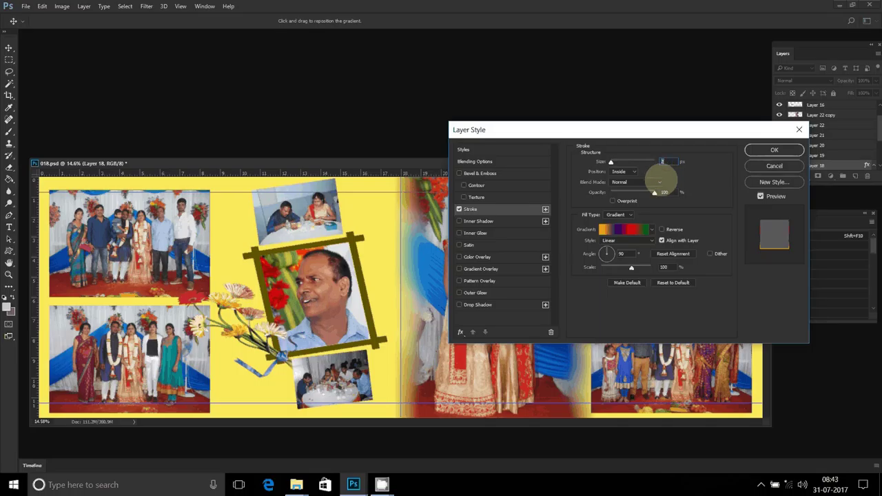
text(12)
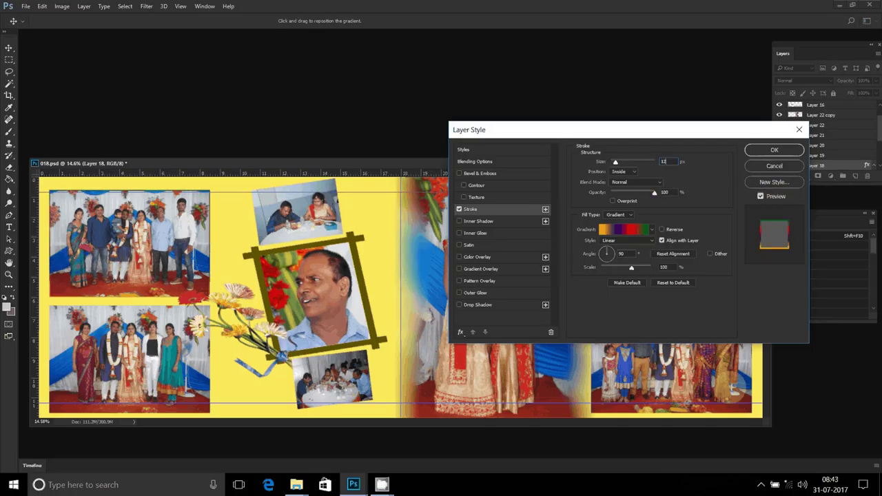
key(Return)
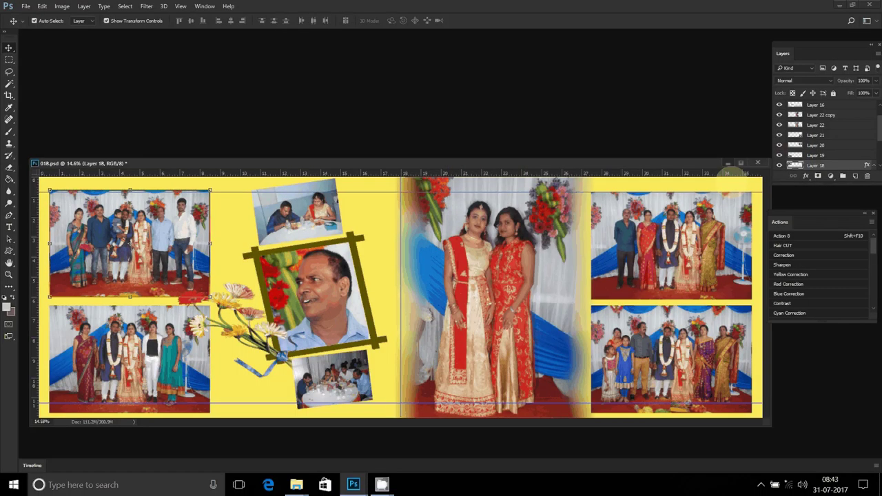
Copy Layer 18's gradient stroke style and paste it onto the bottom-left group photo.
scroll(850, 158, down, 2)
right_click(854, 159)
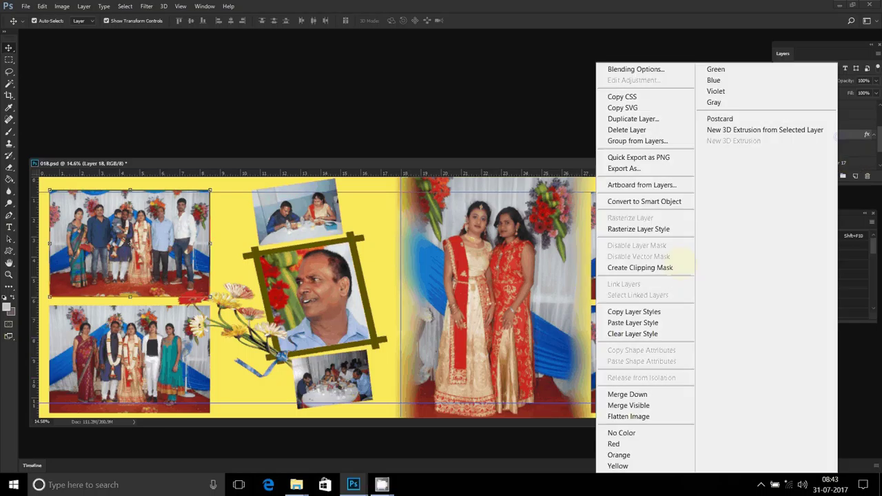
click(679, 266)
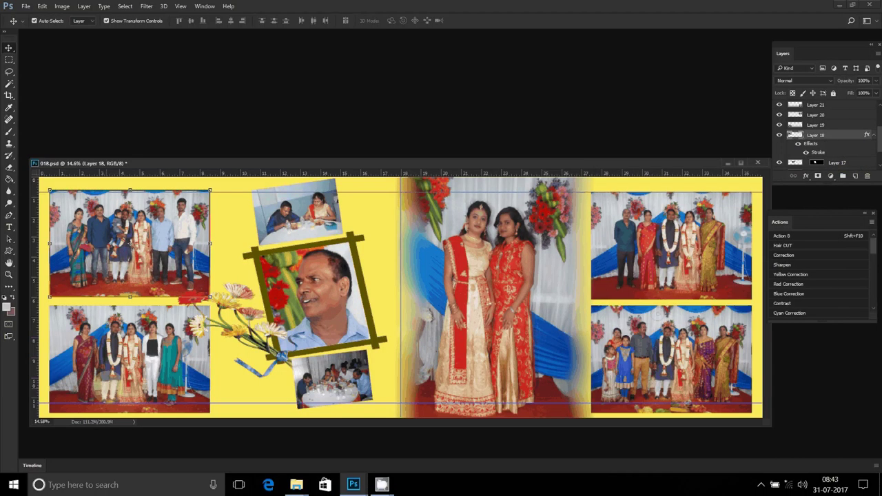
click(838, 127)
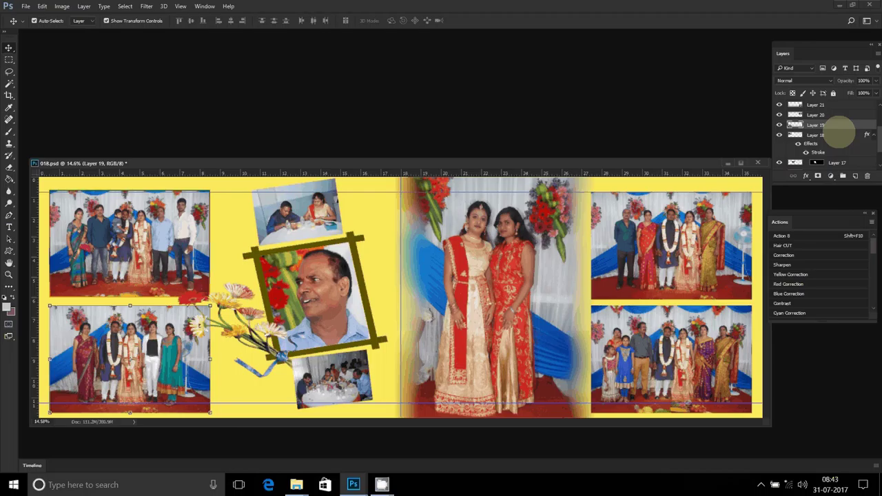
right_click(839, 126)
click(627, 324)
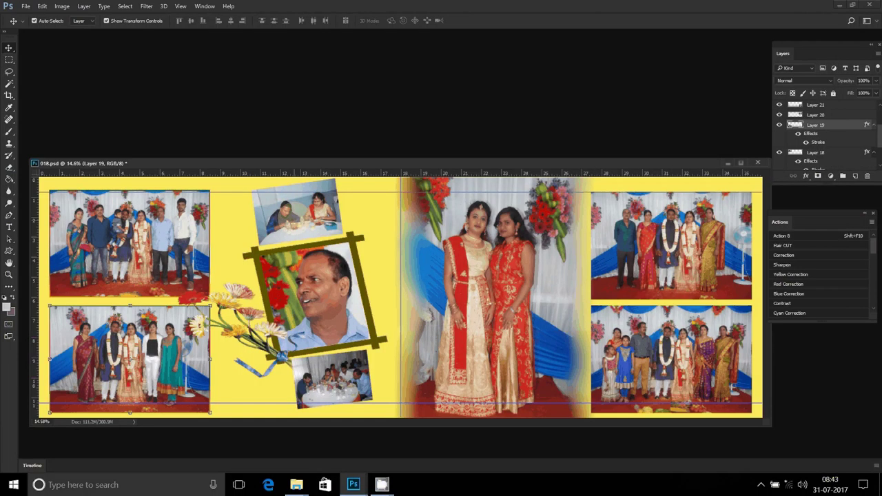
Paste the same stroke style onto both dining photos and the bottom-right group photo.
scroll(827, 131, up, 3)
click(836, 106)
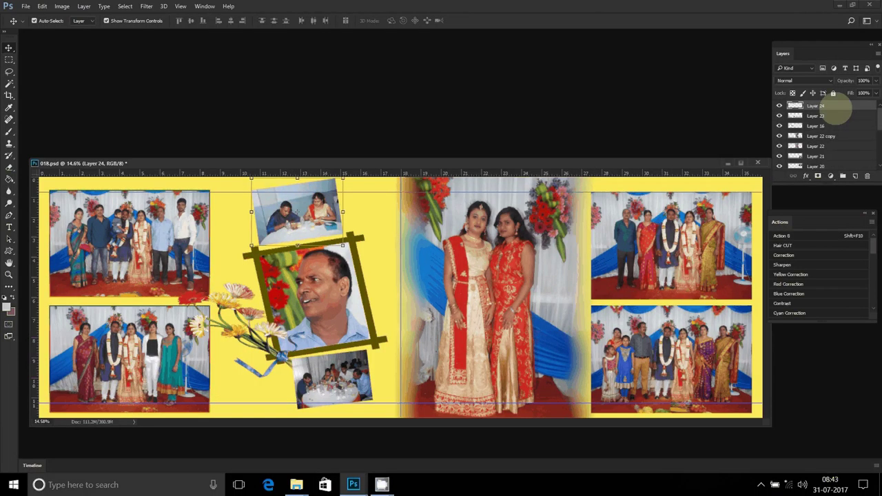
right_click(837, 106)
click(632, 323)
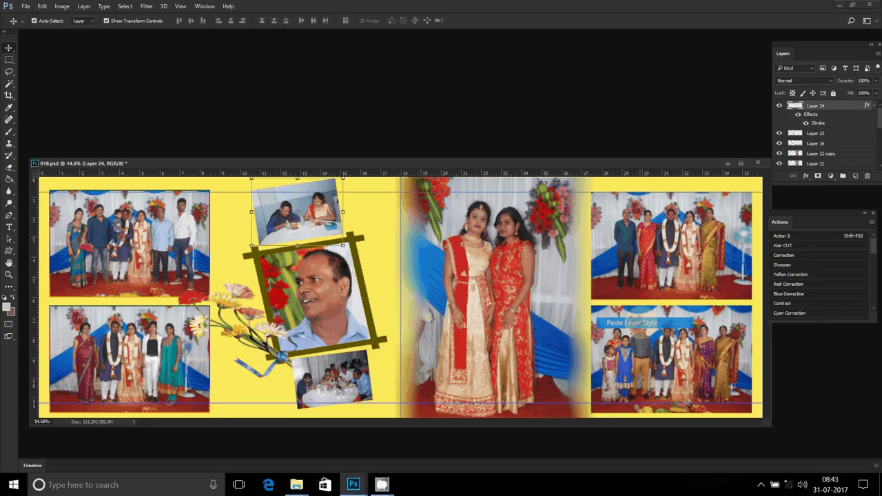
click(828, 133)
right_click(836, 138)
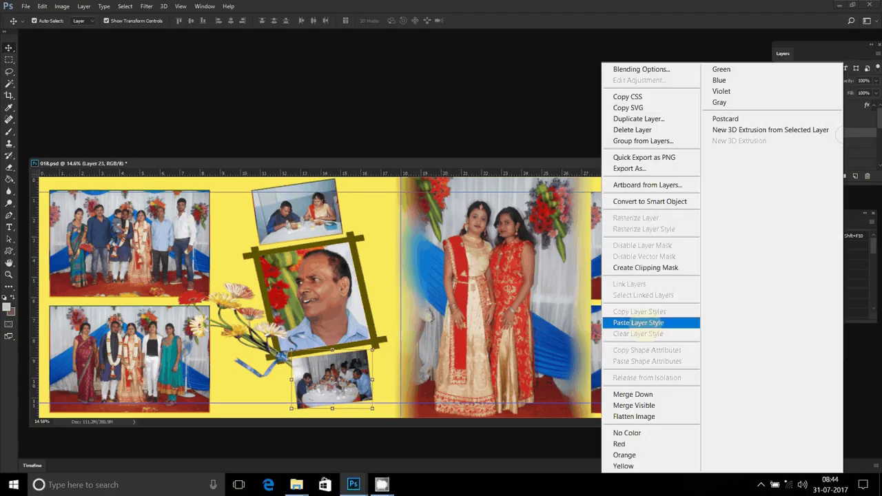
click(638, 323)
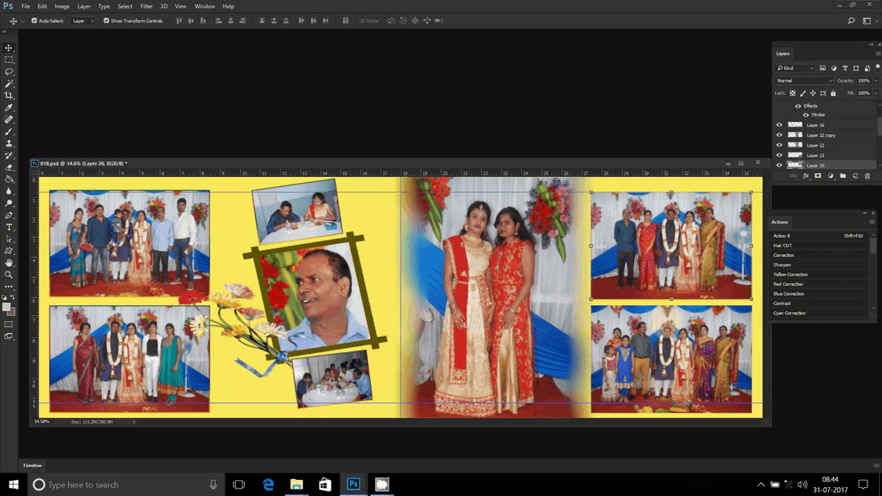
right_click(858, 135)
key(Escape)
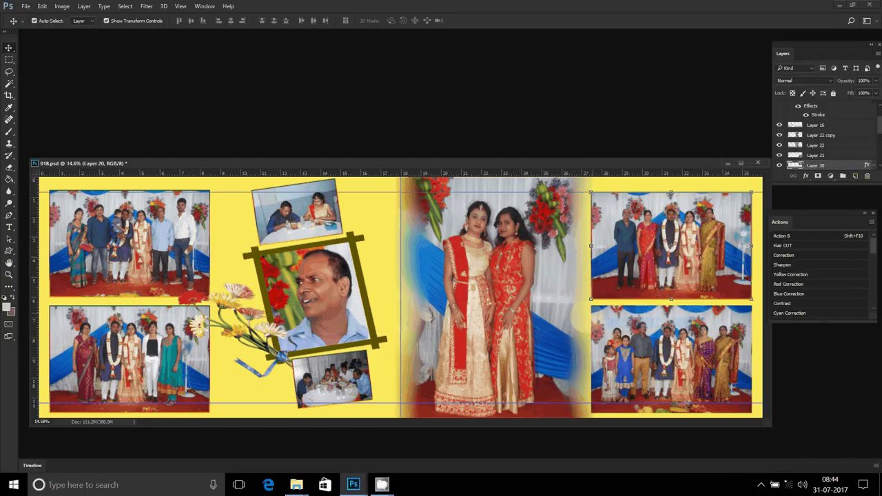
click(846, 155)
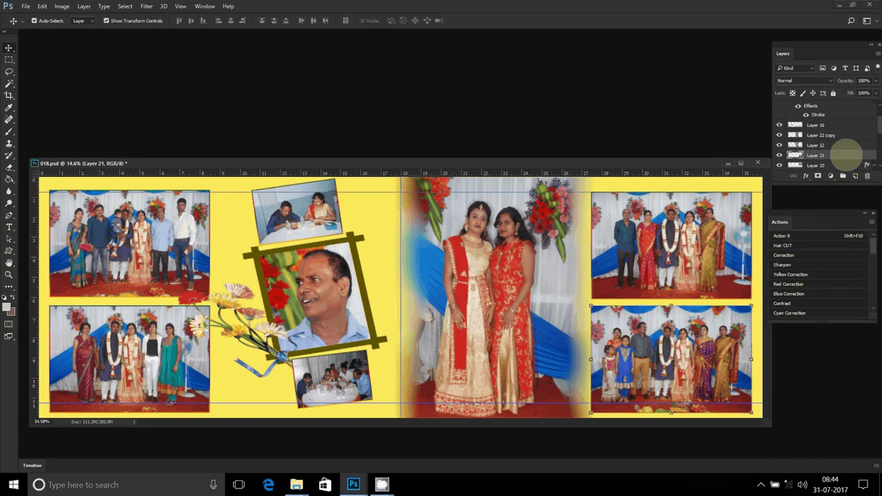
right_click(847, 155)
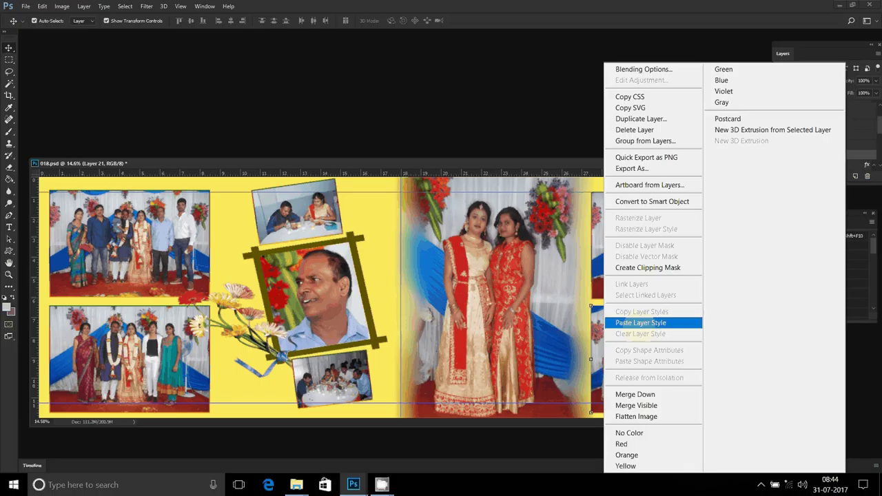
click(655, 318)
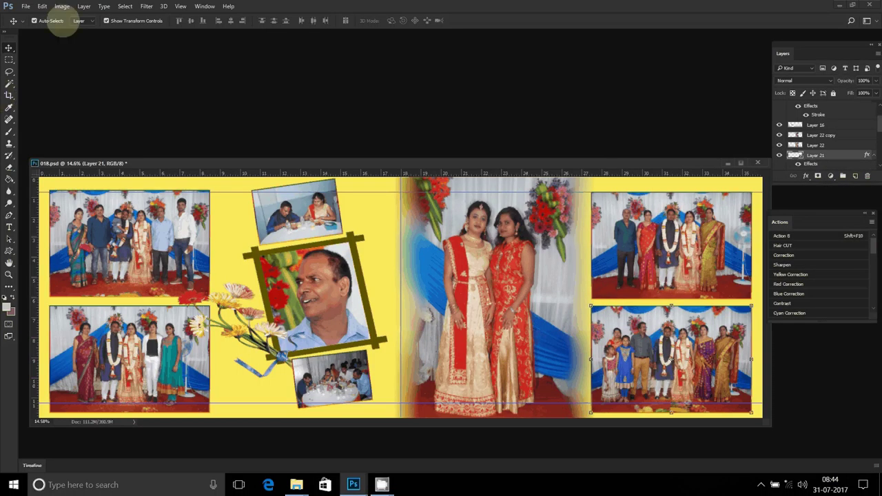
Flatten the album spread and direct Save As to the album pages folder on D:.
click(83, 6)
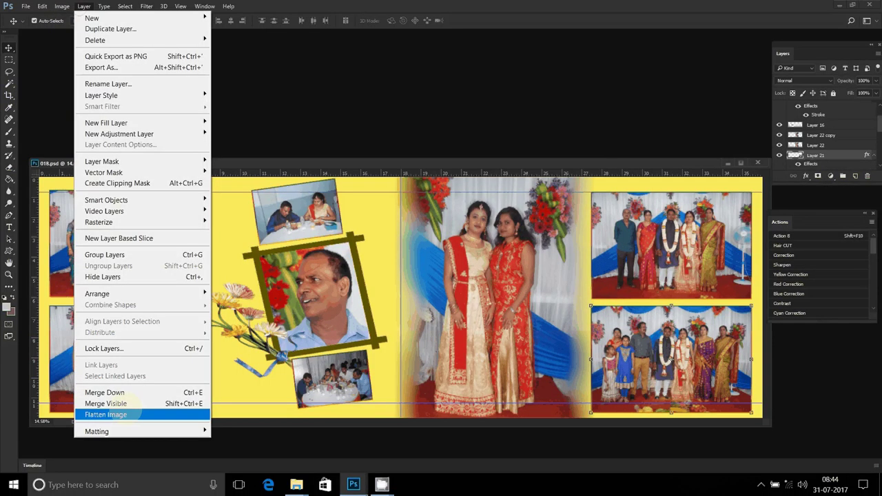
click(274, 465)
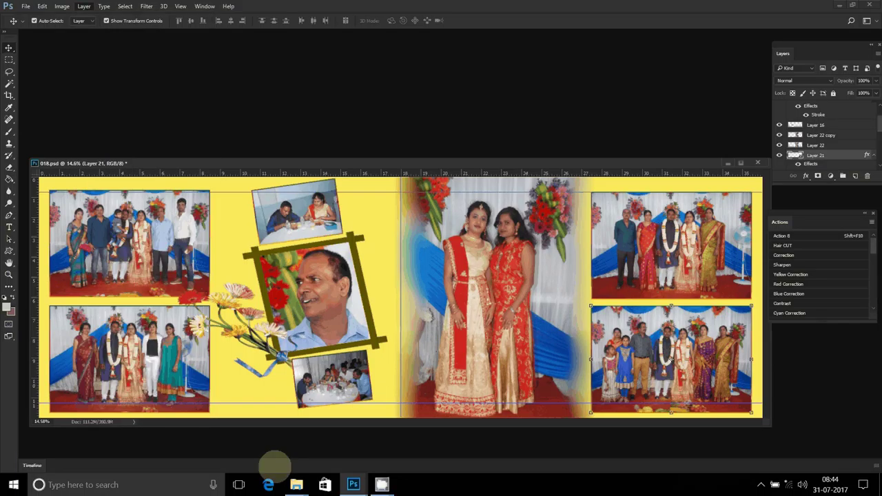
click(25, 6)
click(47, 133)
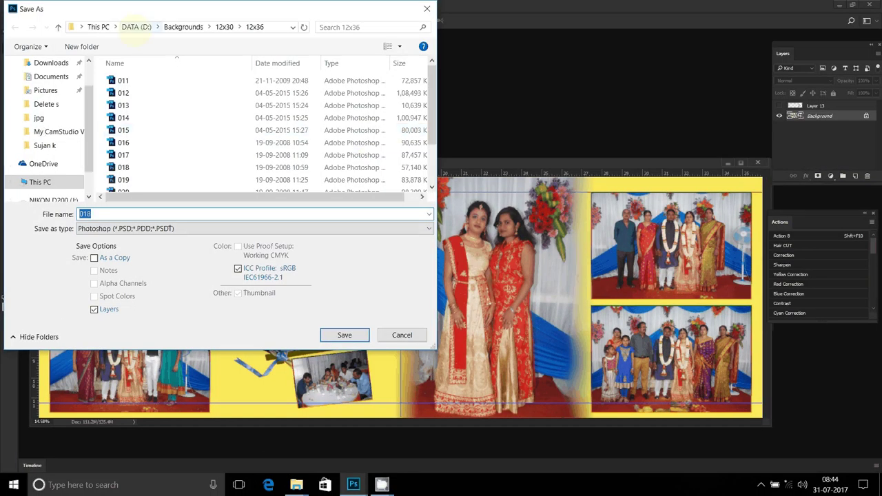
click(135, 26)
click(132, 147)
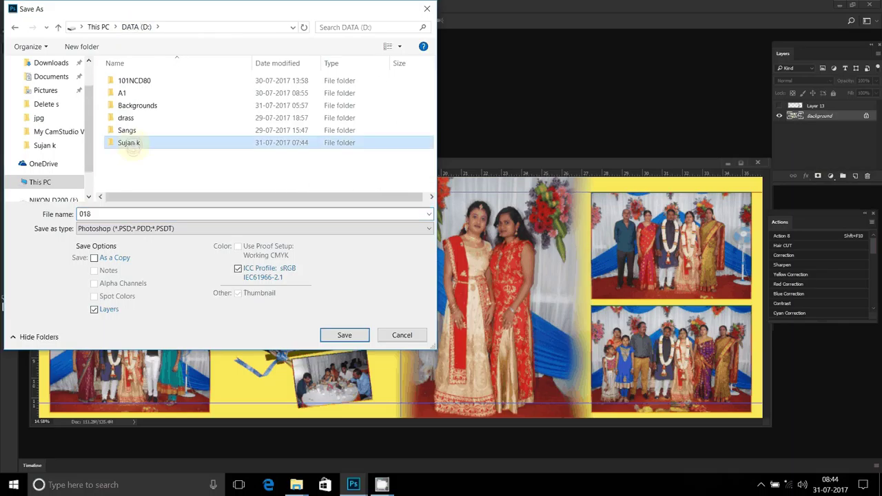
double_click(131, 145)
Save it as JPEG '08' at maximum quality 12, then close the document.
click(173, 228)
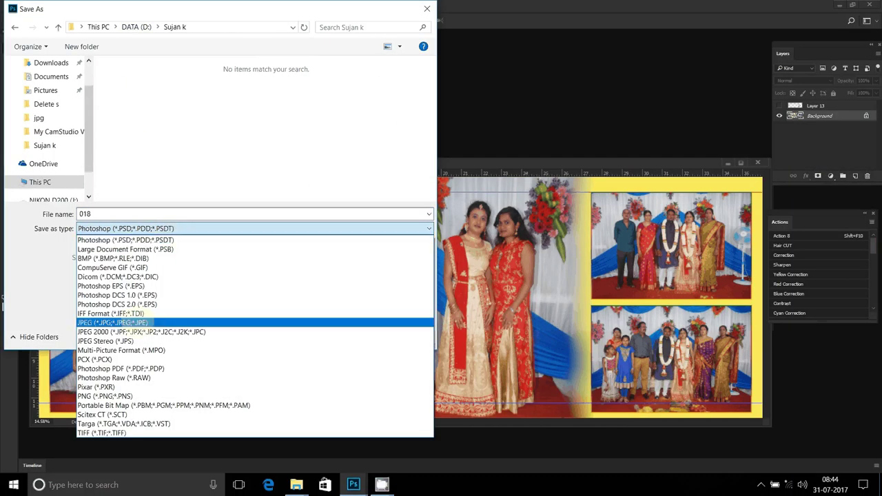
click(114, 323)
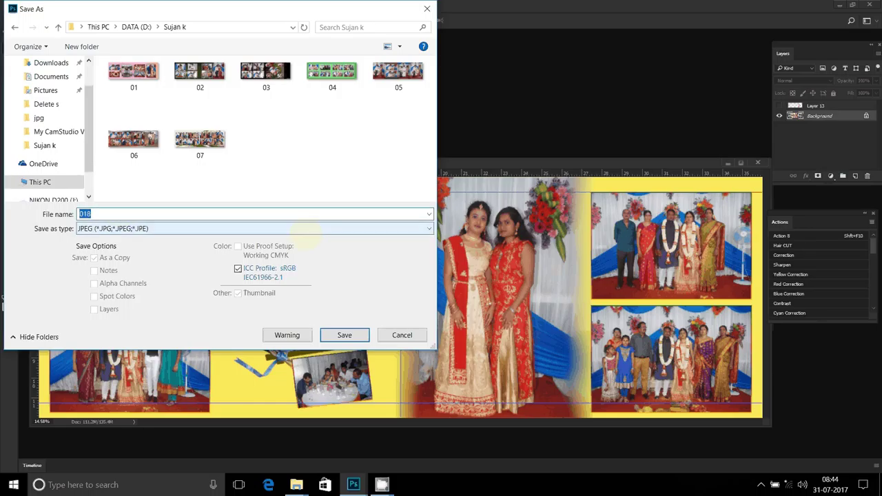
text(0)
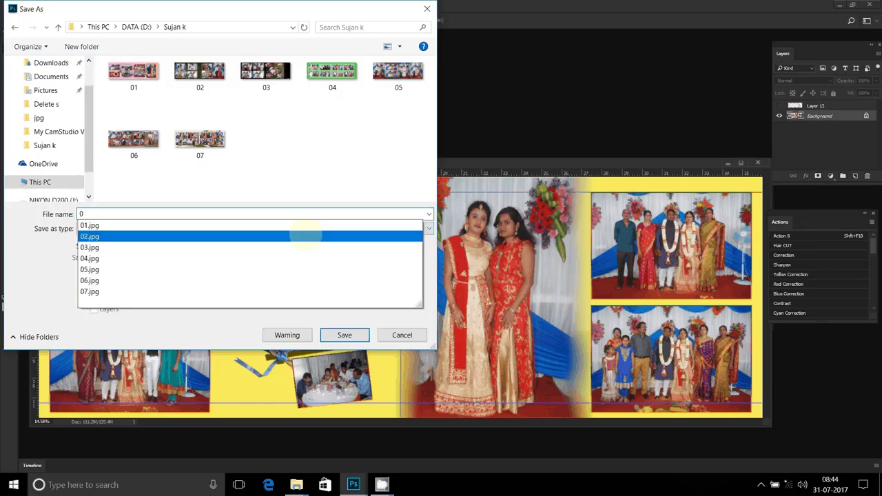
text(8)
key(Return)
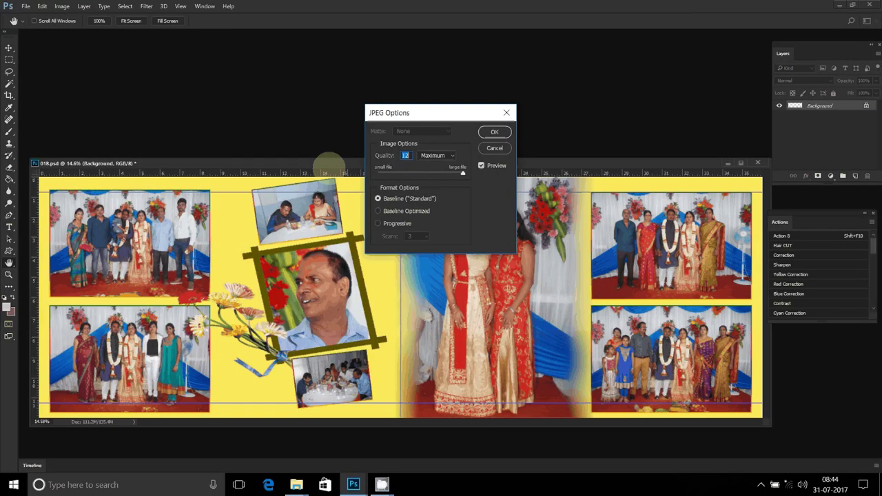
click(502, 130)
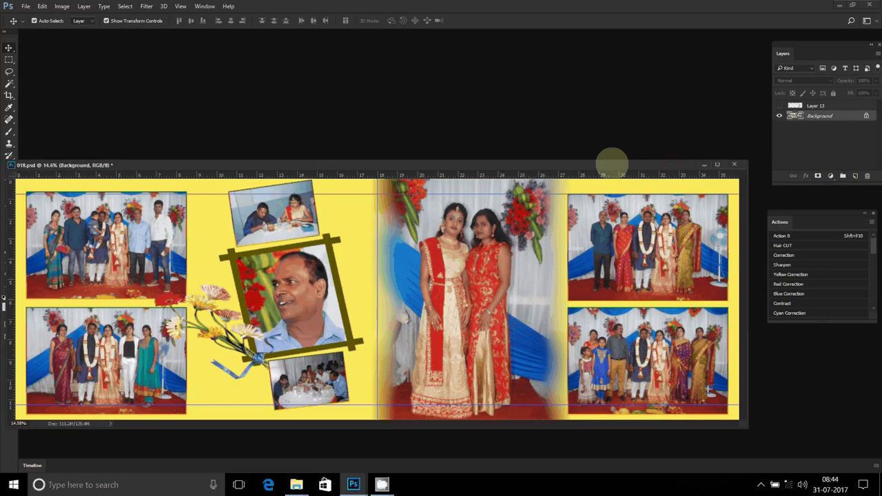
click(734, 164)
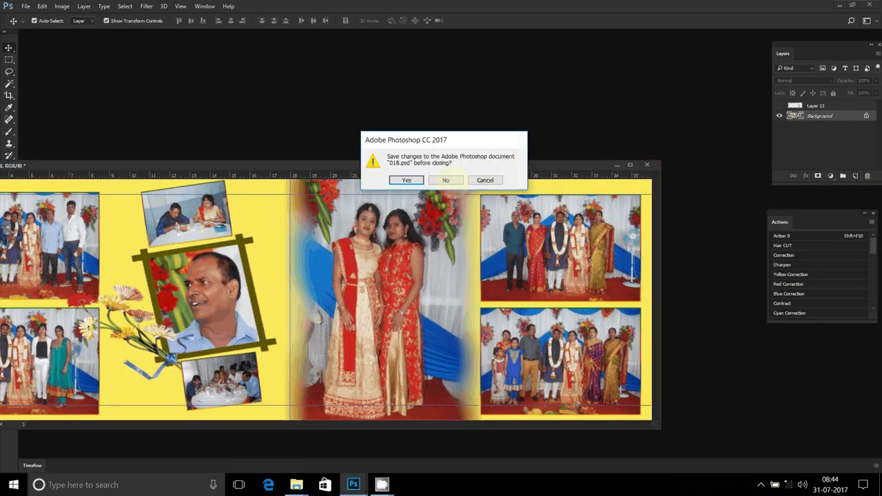
click(443, 179)
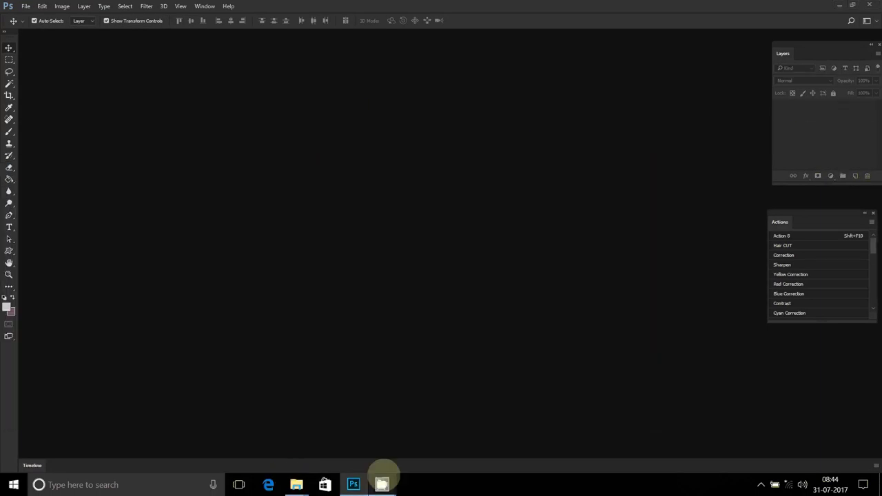